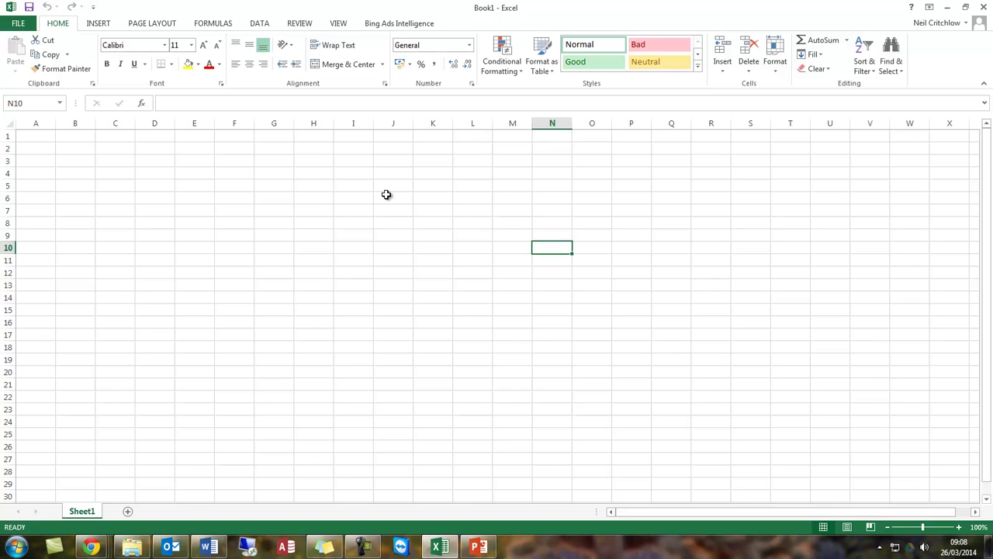
Enter the column headings Date, Item Details and Price in cells A4, B4 and C4.
left_click(49, 172)
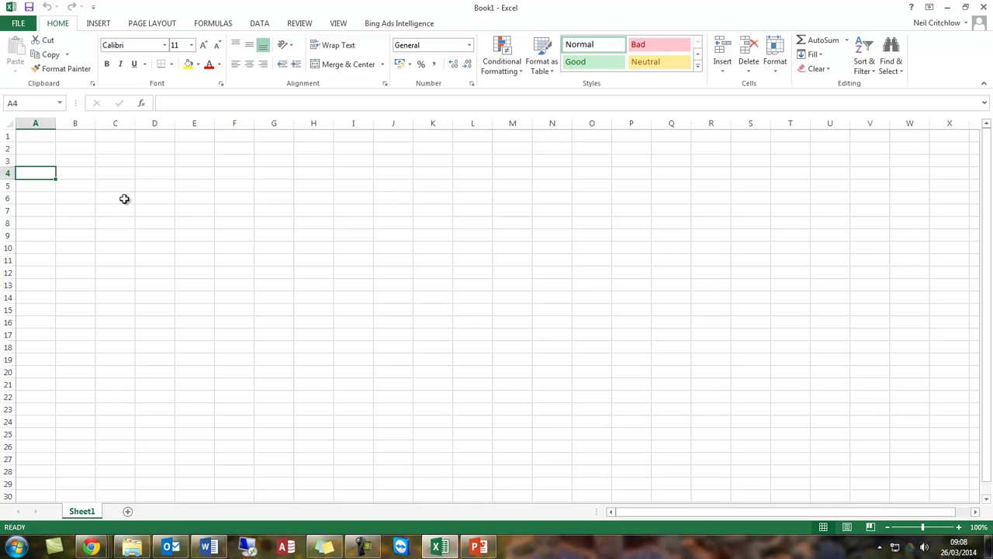
type("Date")
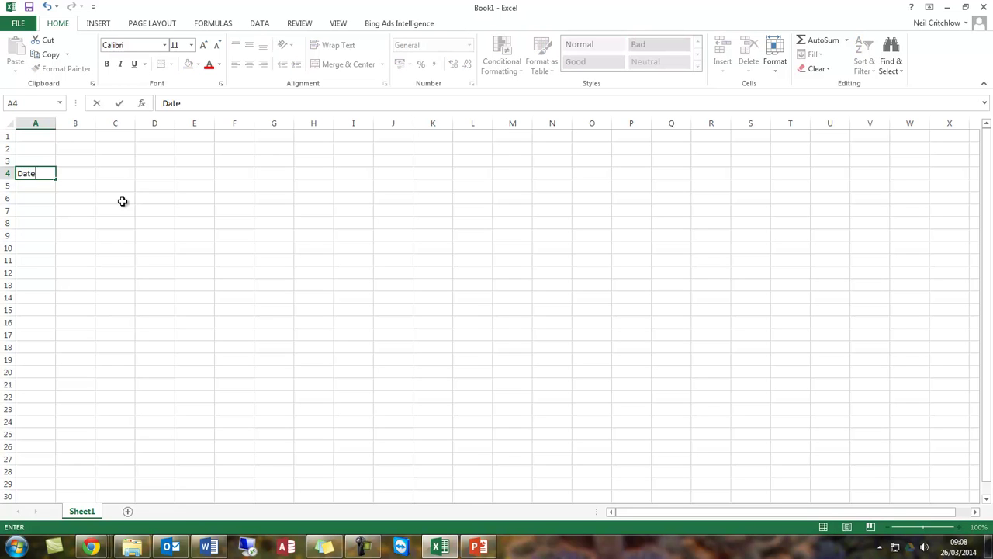
key("Tab")
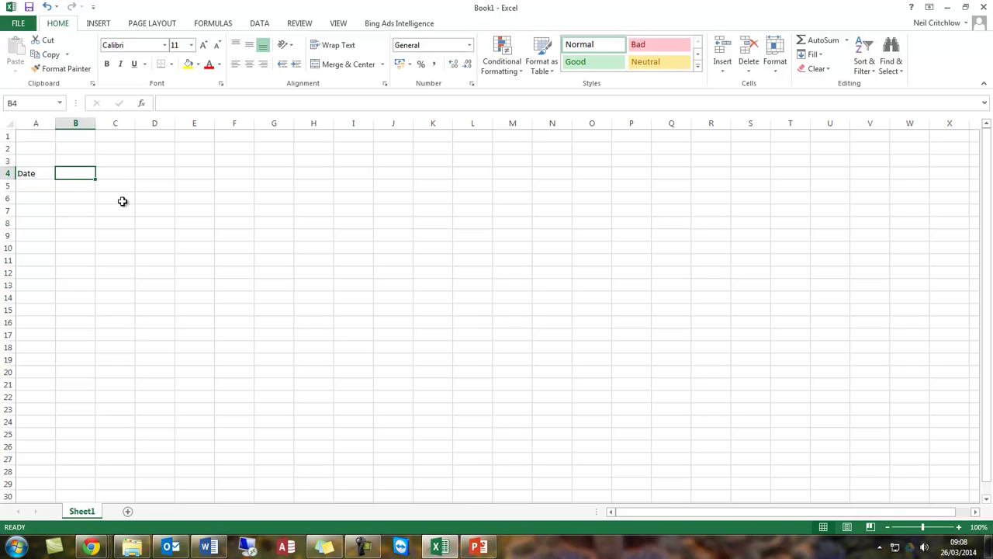
type("1")
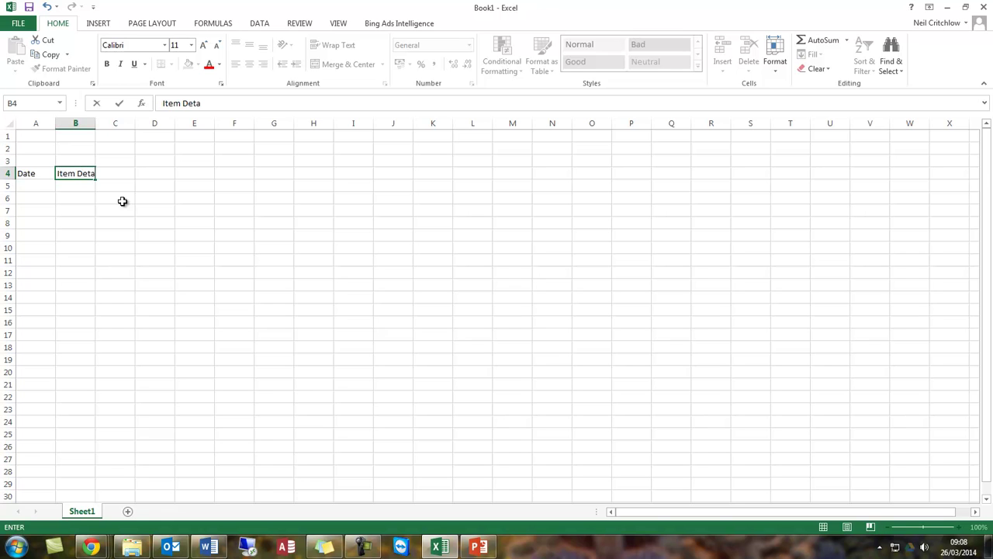
left_click(125, 206)
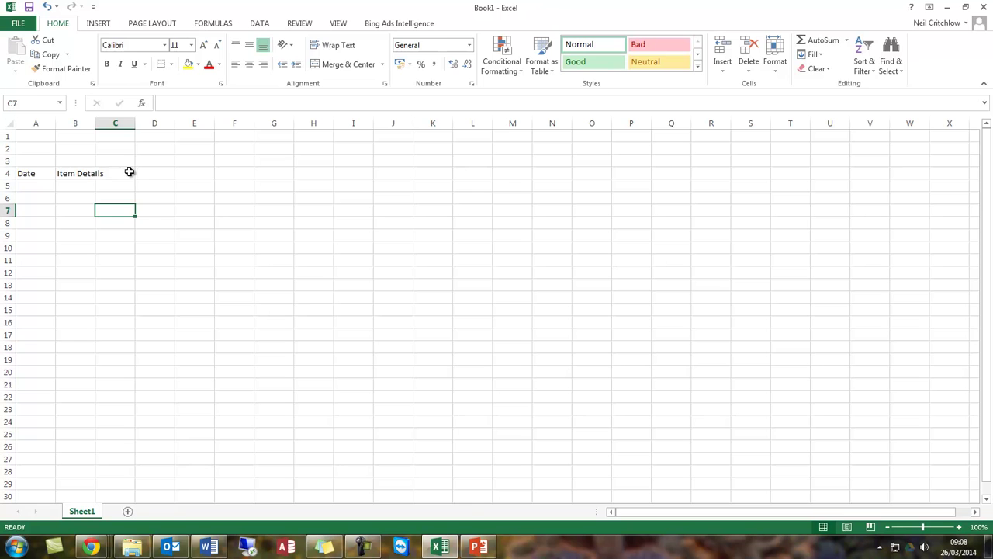
left_click(129, 172)
type("Price")
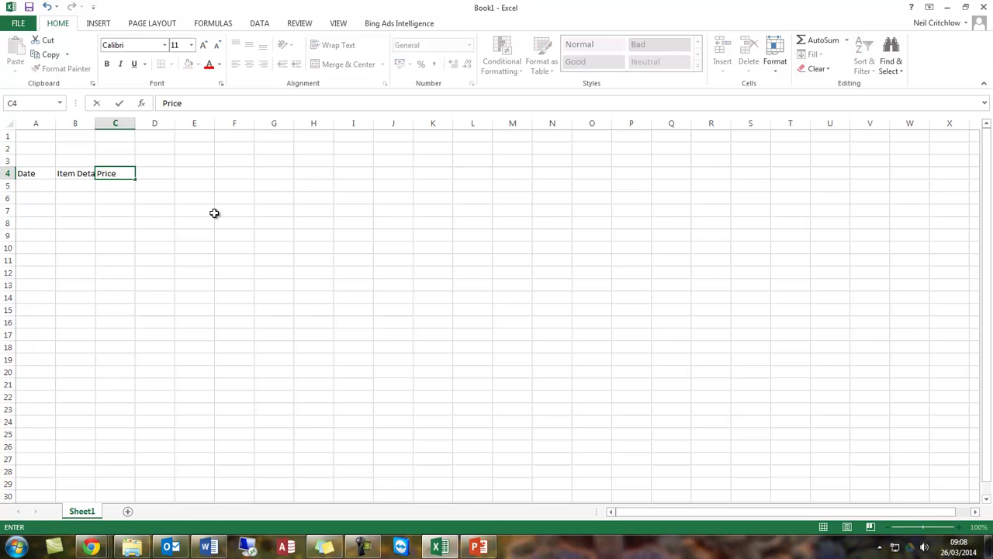
key("Tab")
Enter the headings Quantity, VAT, Net Price and Gross Price in cells D4 through G4.
type("Qu")
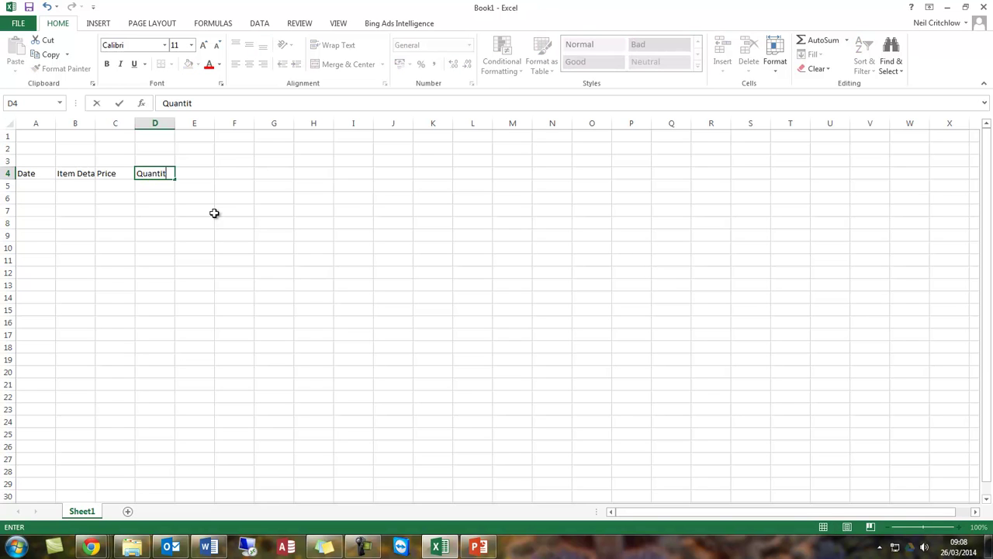
type("antity")
key("Tab")
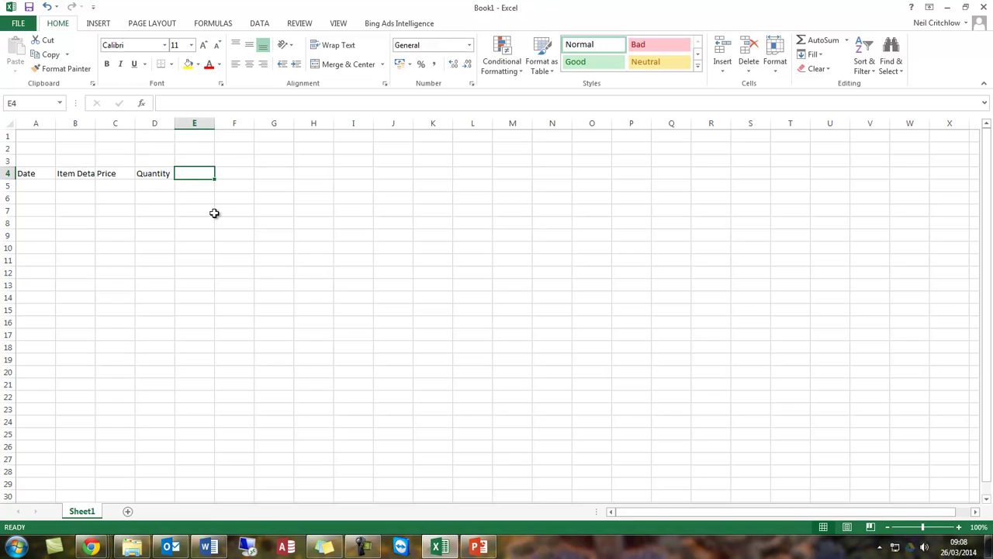
type("VAT")
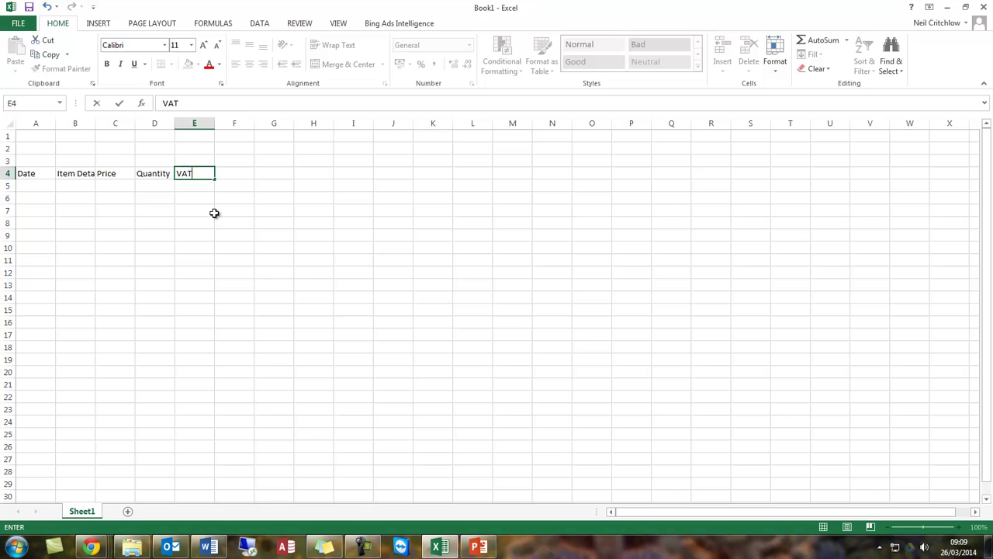
key("Tab")
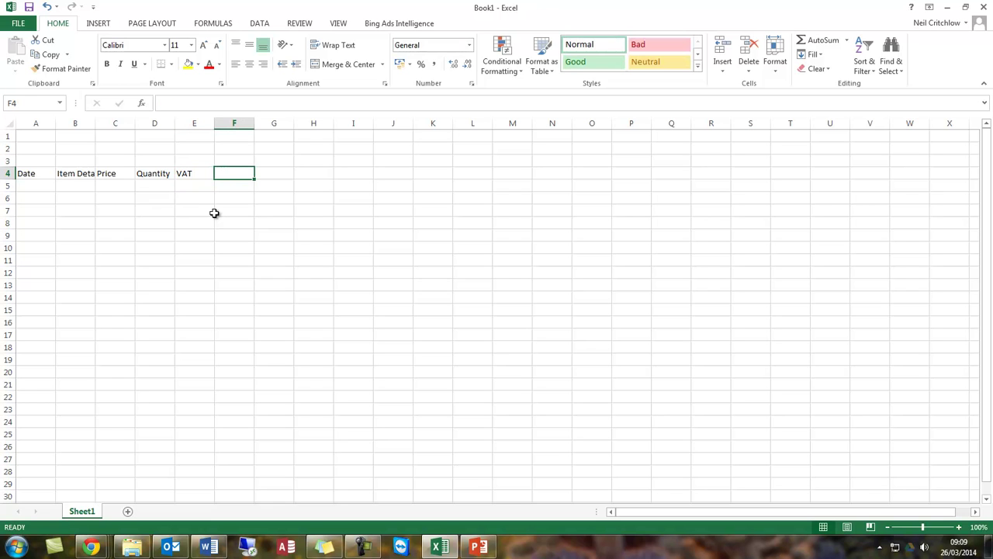
type("Net Price")
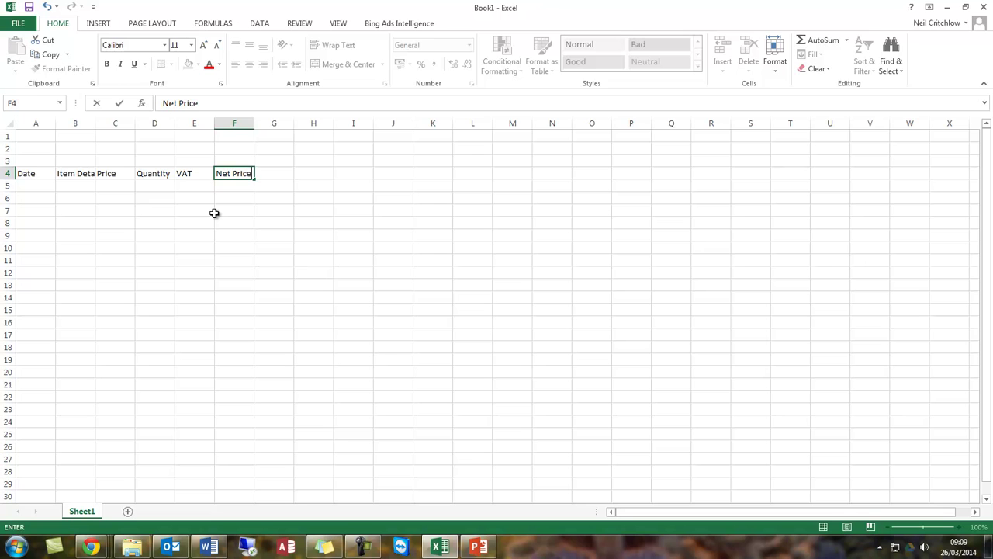
key("Tab")
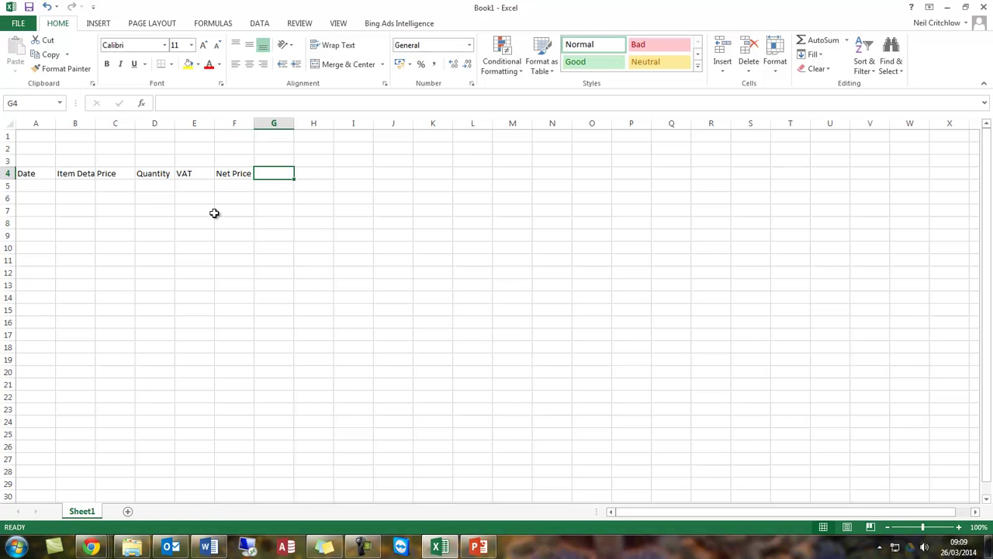
type("Gross Pr")
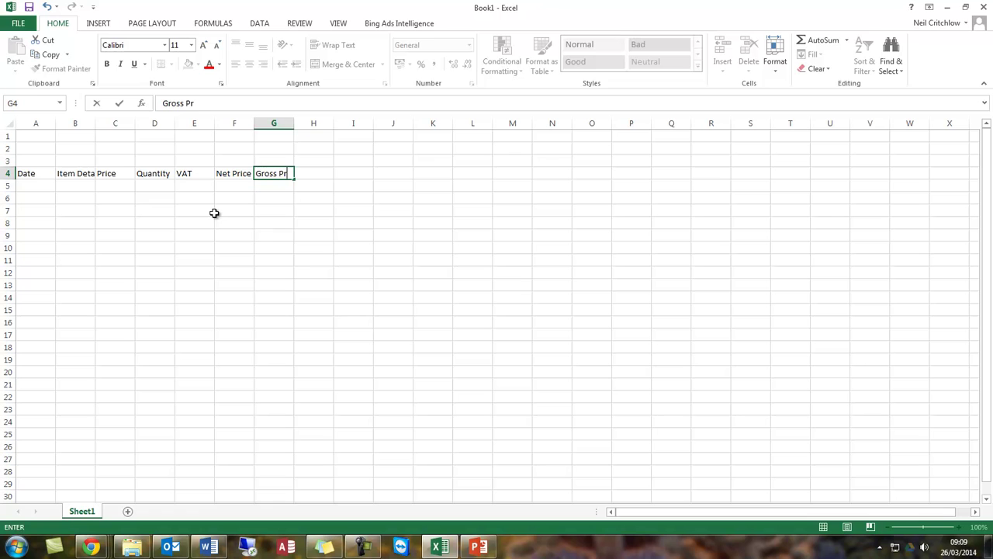
key("Return")
Enter the labels Net Total, VAT Total and Gross Total in cells F25, F26 and F27.
key("Down")
key("Down")
key("Down")
key("Down")
key("Down")
key("Down")
key("Down")
key("Down")
key("Down")
key("Down")
key("Down")
key("Down")
key("Down")
key("Down")
key("Down")
key("Down")
key("Down")
key("Down")
key("Down")
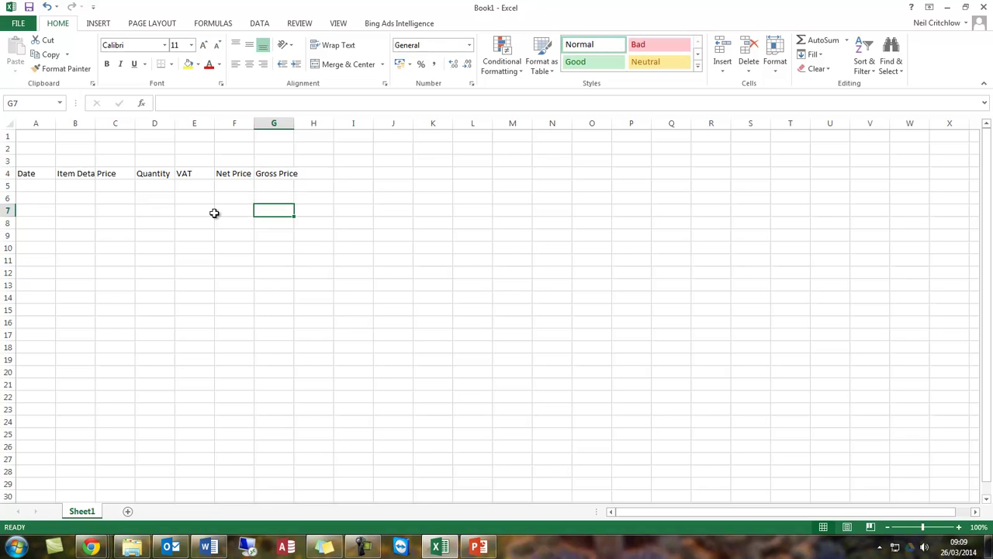
key("Down")
key("Left")
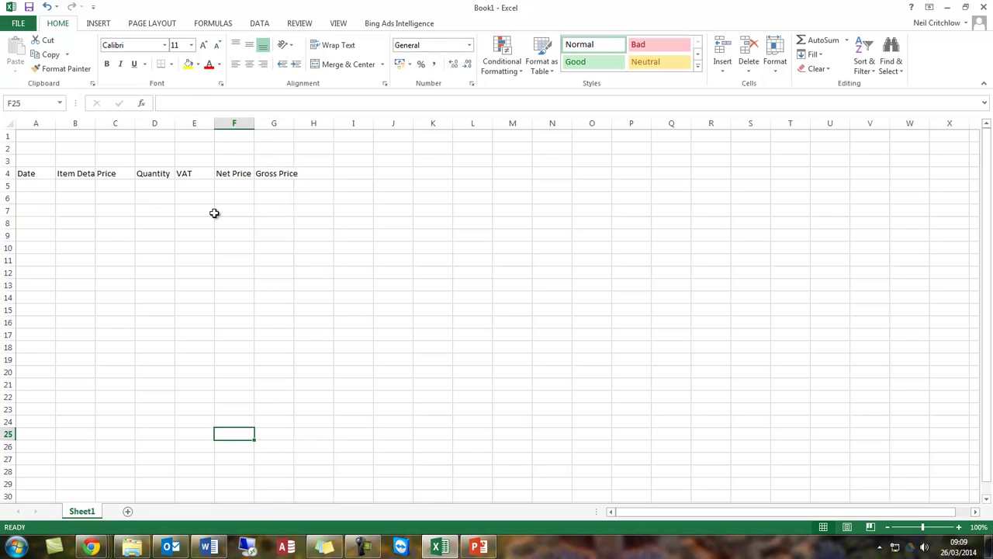
type("Net")
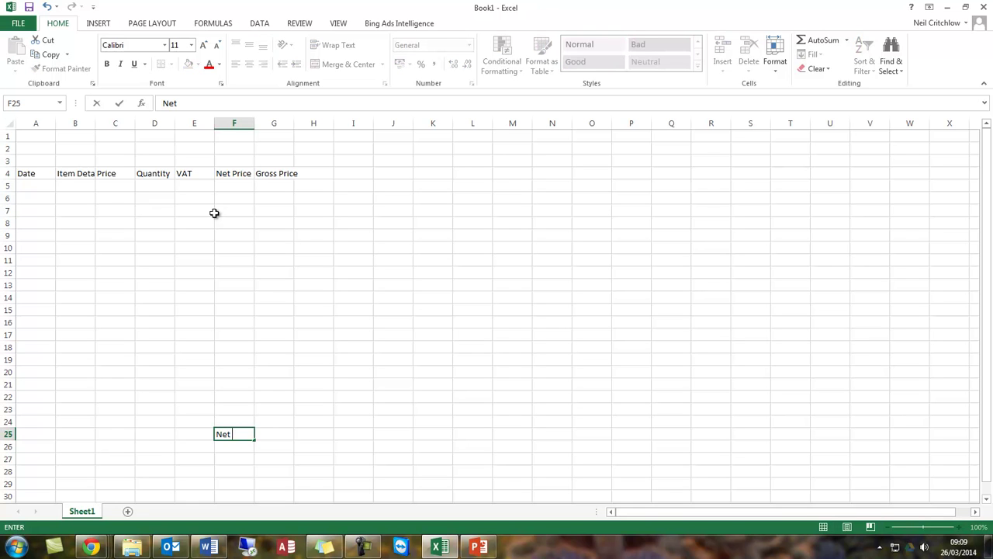
type(" Total")
key("Return")
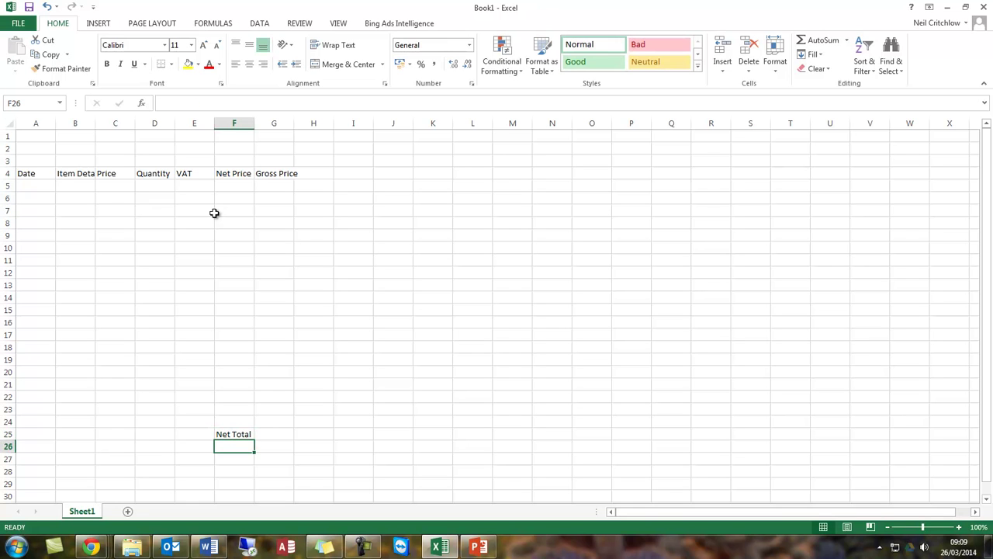
type("VAT Total")
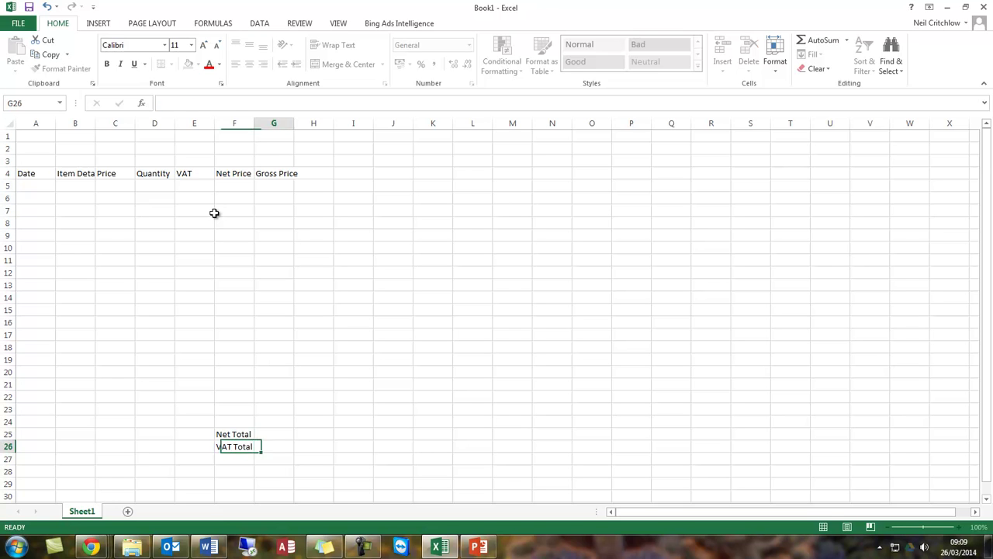
key("Return")
type("Gross Total")
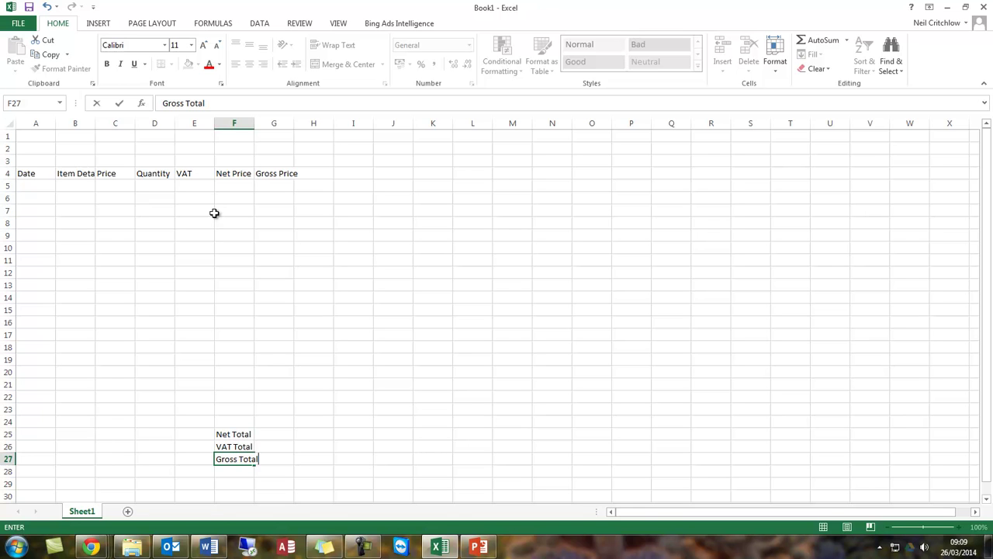
left_click(313, 346)
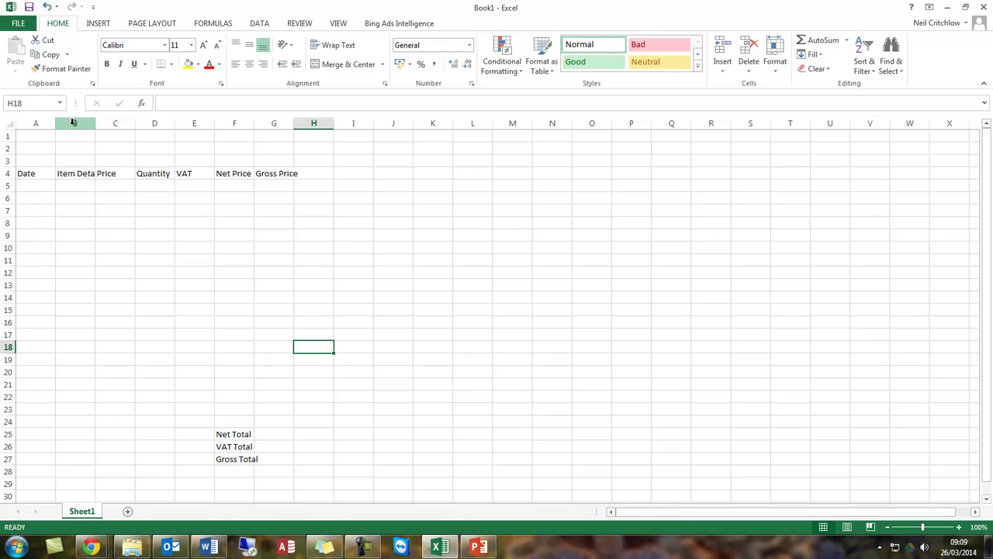
Make the Item Details column much wider and slightly widen the Price, Quantity and Gross Price columns.
left_click_drag(95, 124, 322, 124)
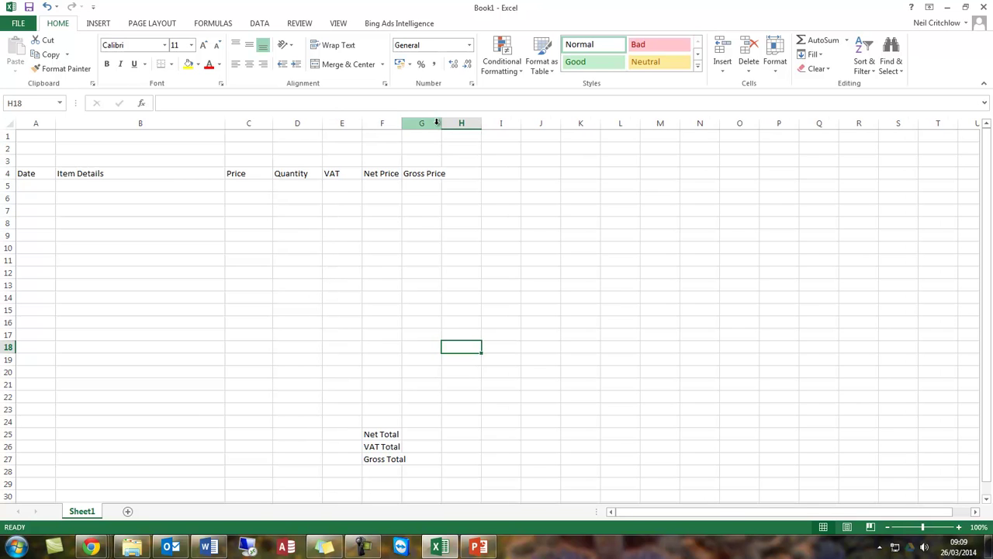
left_click_drag(442, 122, 462, 123)
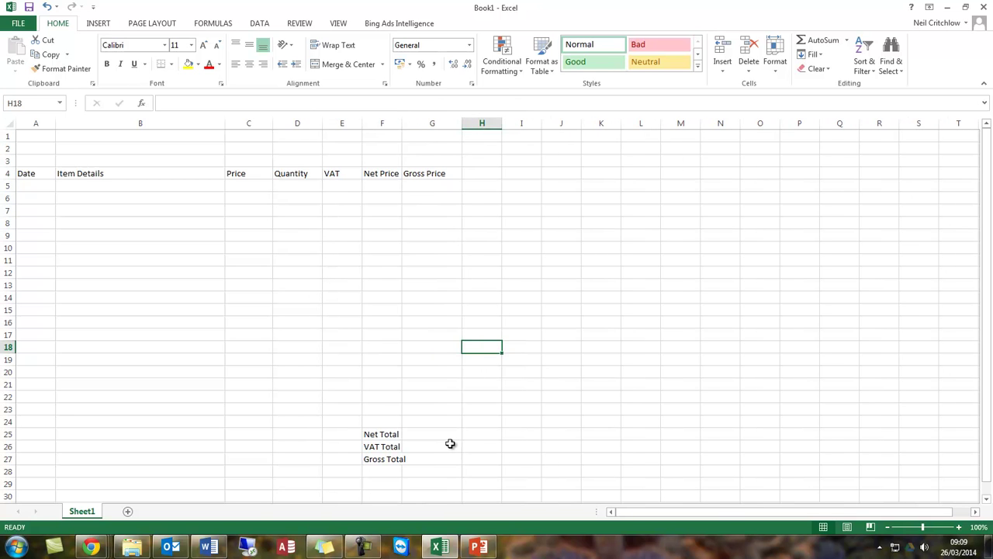
Put a Thick Box Border around the range A4:G24, and replace it with All Borders.
left_click_drag(442, 424, 28, 173)
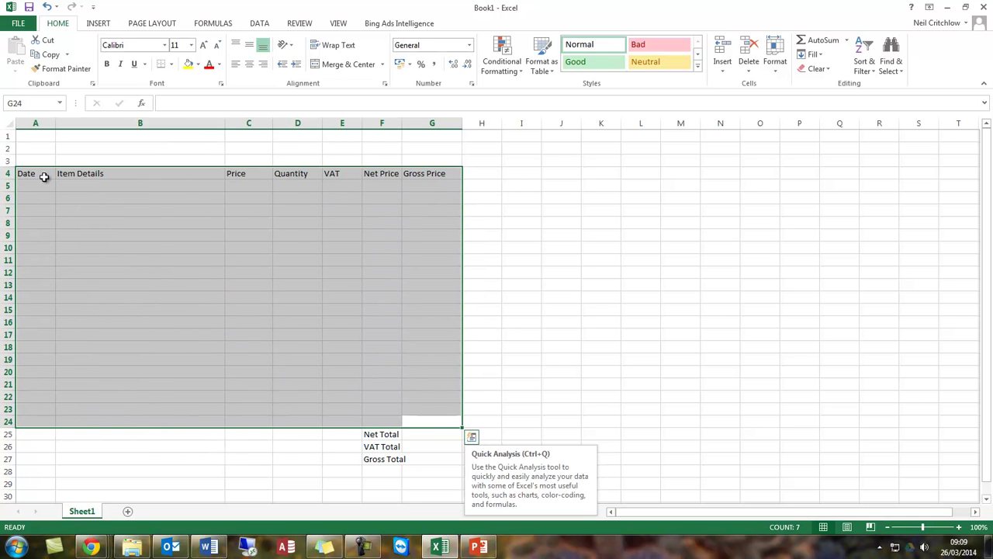
left_click(171, 65)
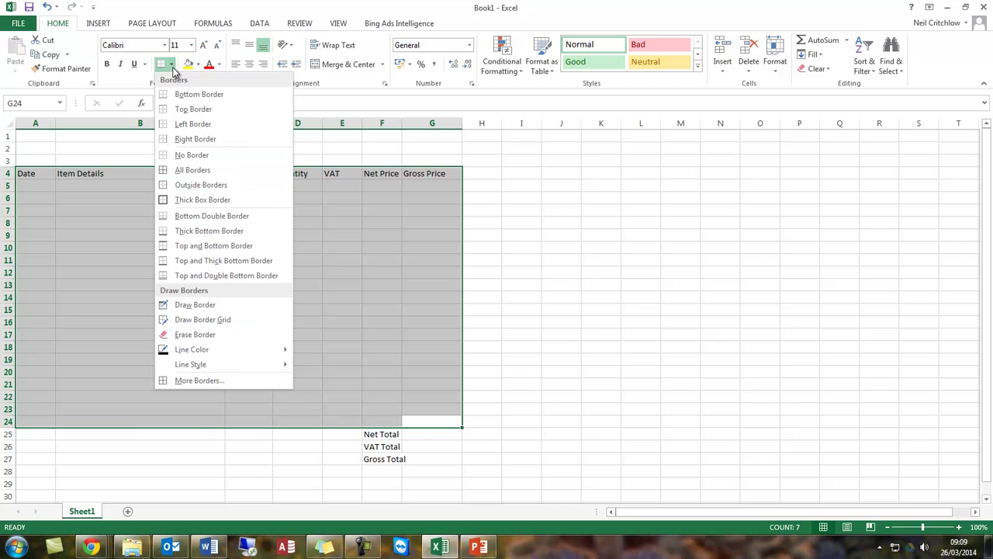
left_click(199, 197)
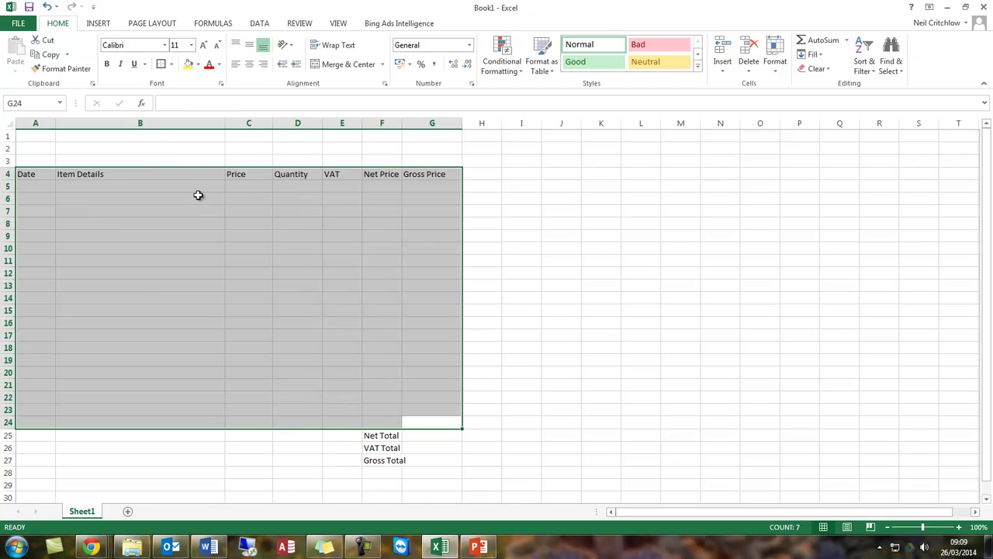
left_click(170, 64)
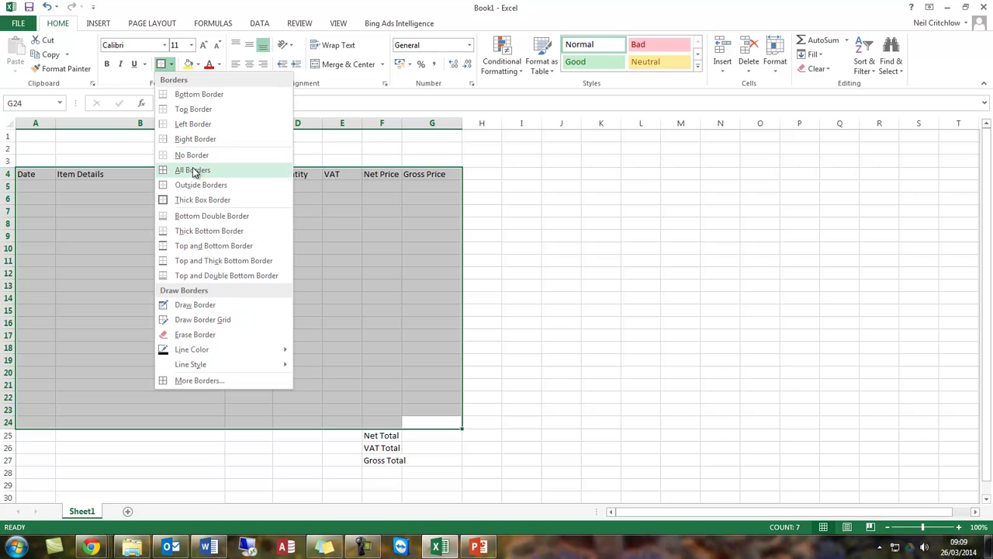
left_click(193, 171)
left_click(438, 223)
Set the font size of the headings in A4:G4 to 18.
left_click_drag(449, 174, 24, 172)
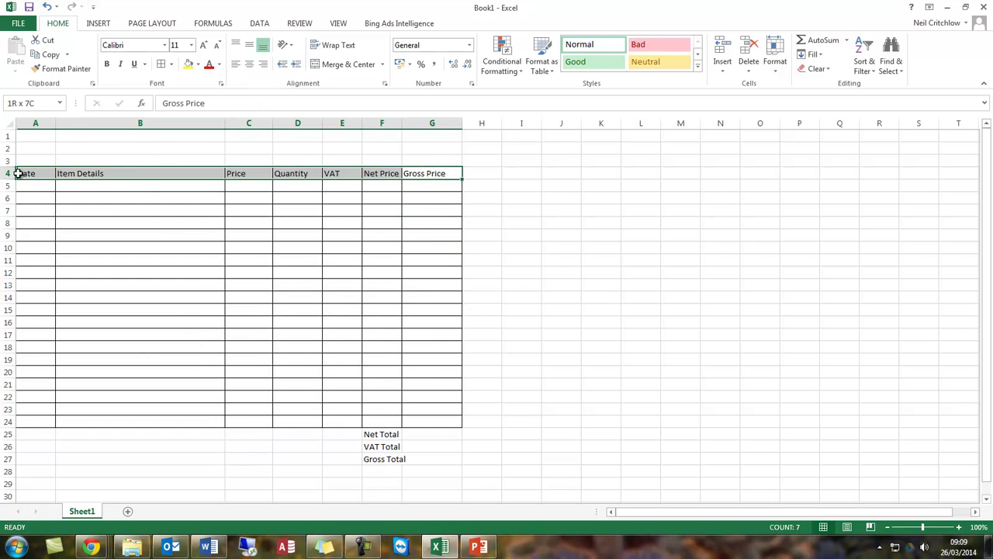
left_click(192, 45)
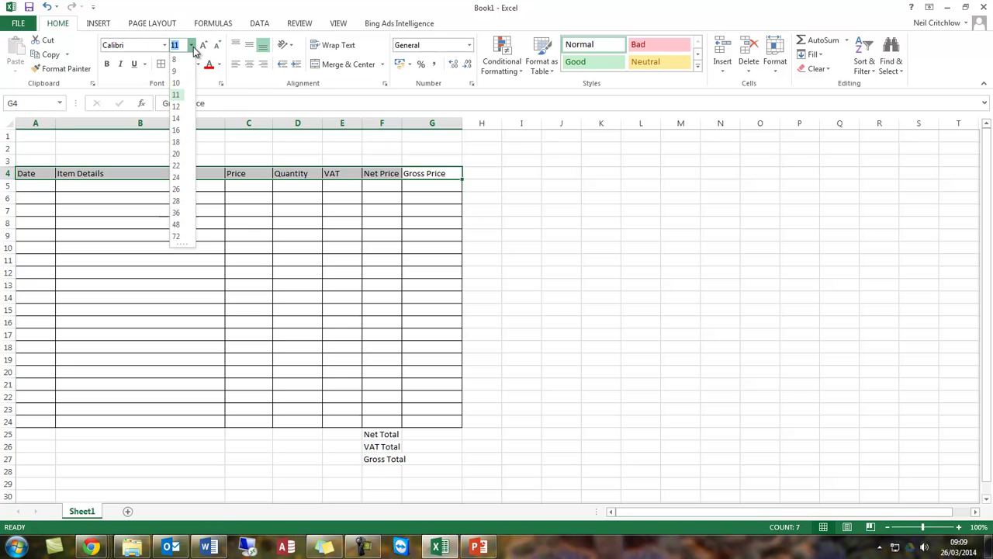
left_click(177, 141)
Autofit the Gross Price, Net Price and Quantity columns to their headings and widen the Item Details column slightly.
double_click(462, 123)
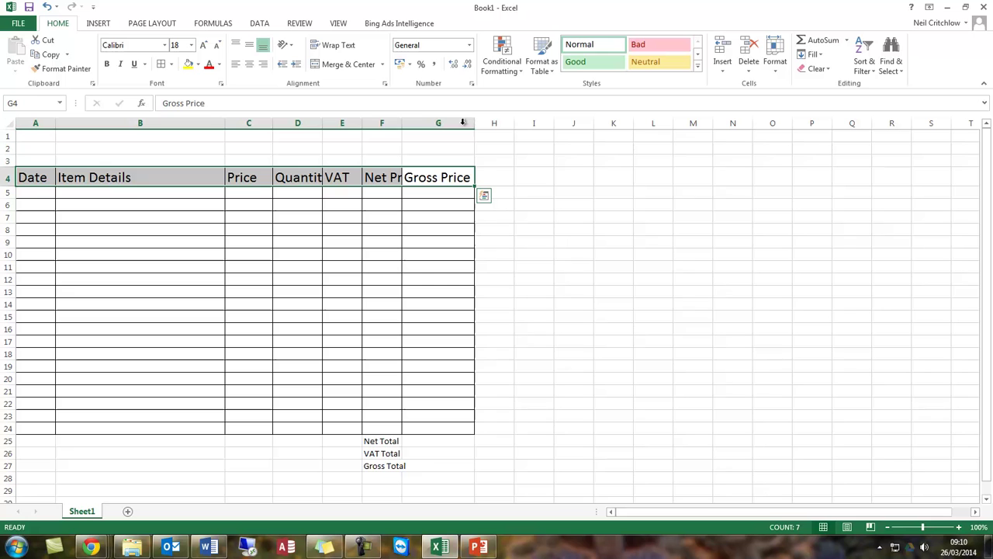
double_click(402, 122)
double_click(322, 123)
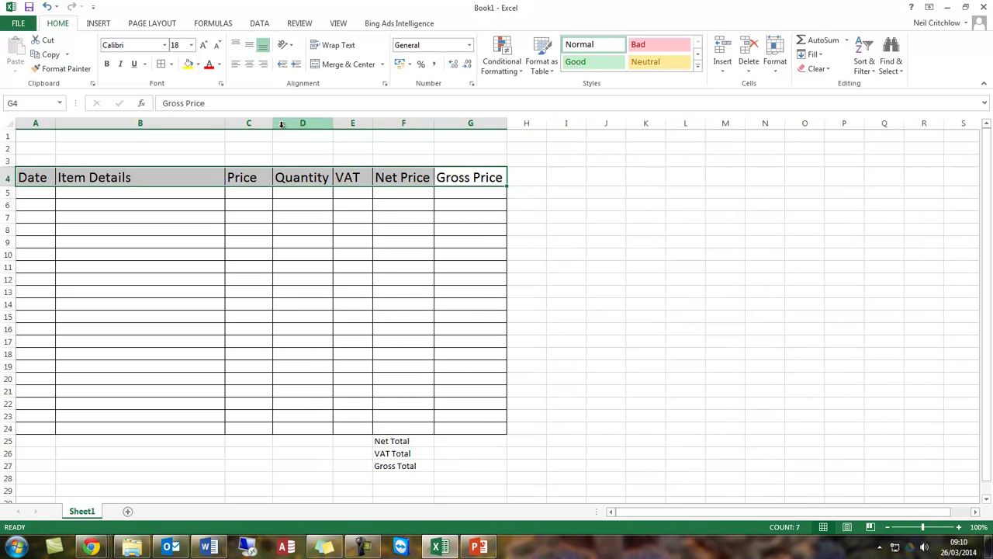
left_click_drag(226, 123, 239, 123)
left_click(250, 334)
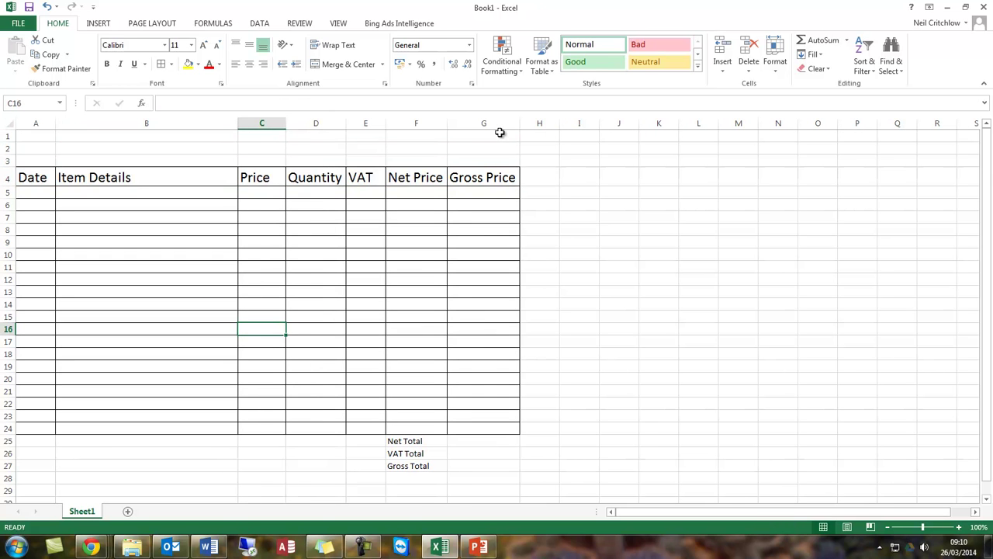
Insert a comment on the Gross Price heading in cell G4 without adding any text.
left_click_drag(495, 183, 36, 178)
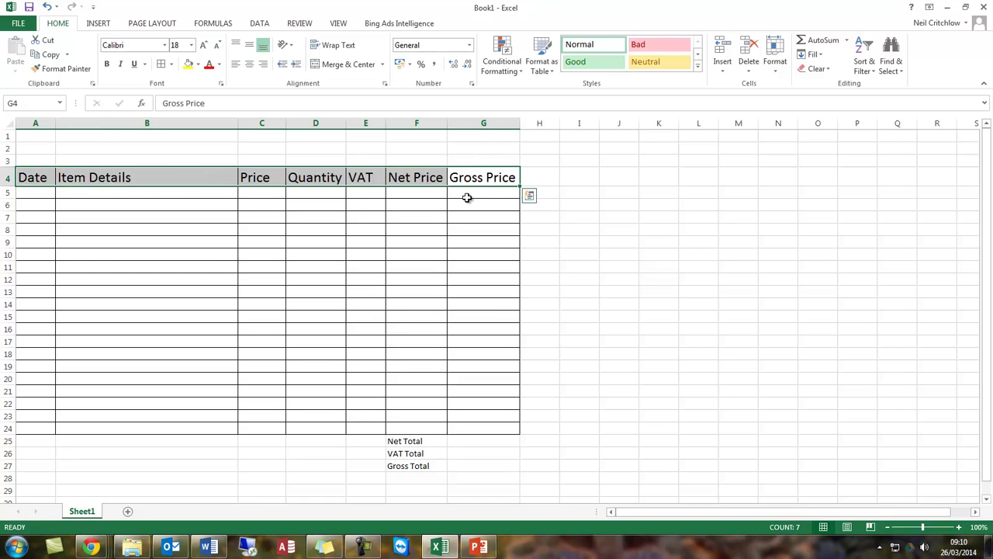
right_click(437, 177)
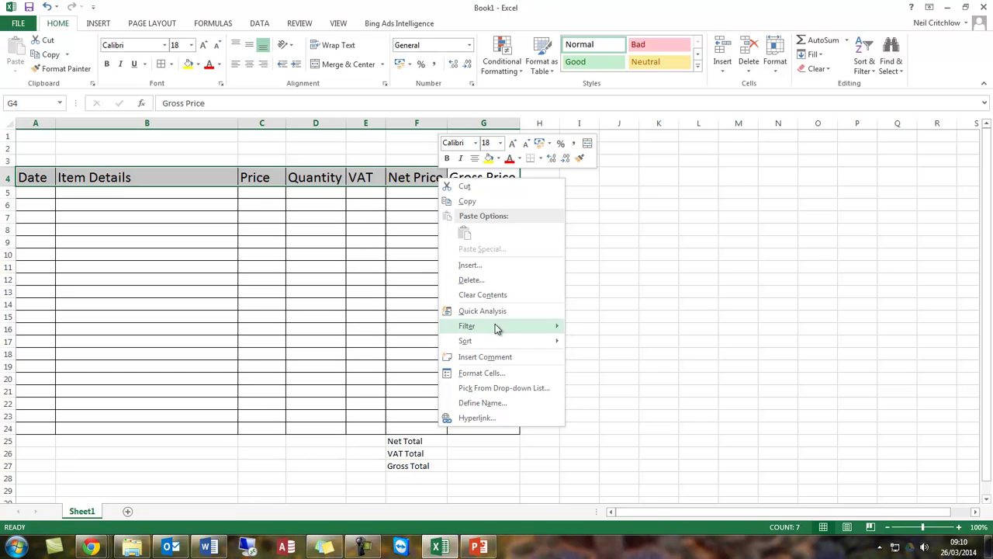
left_click(485, 357)
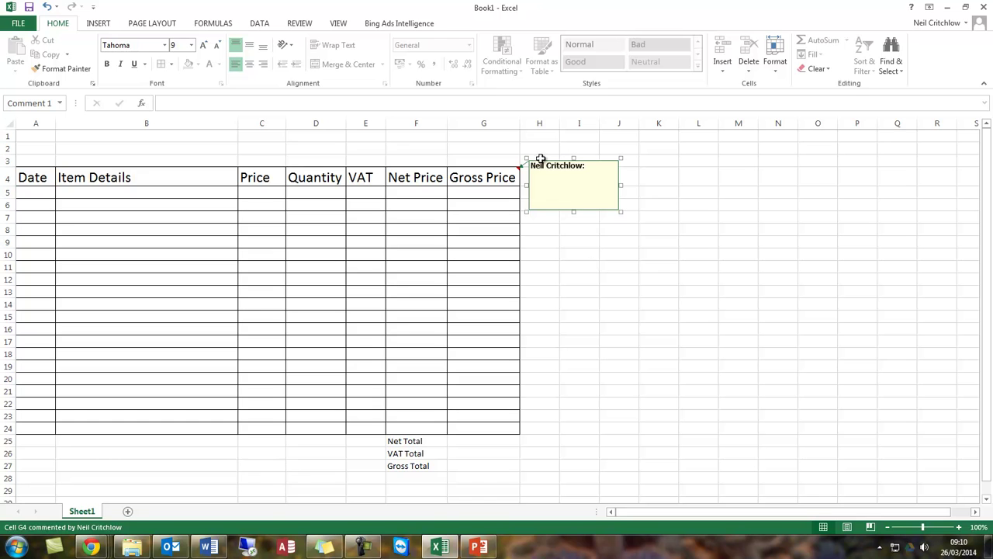
left_click(511, 172)
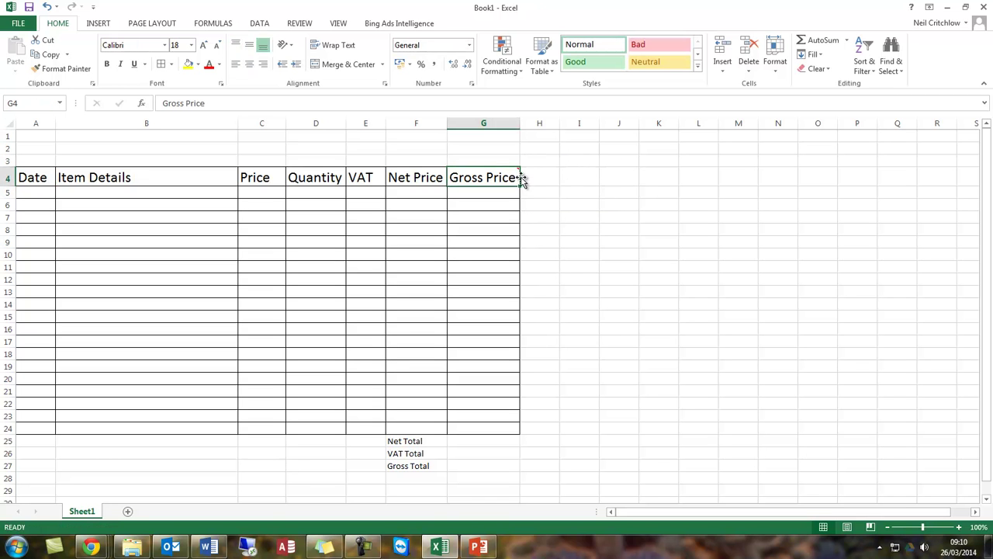
Delete the comment from the Gross Price heading in cell G4.
right_click(509, 177)
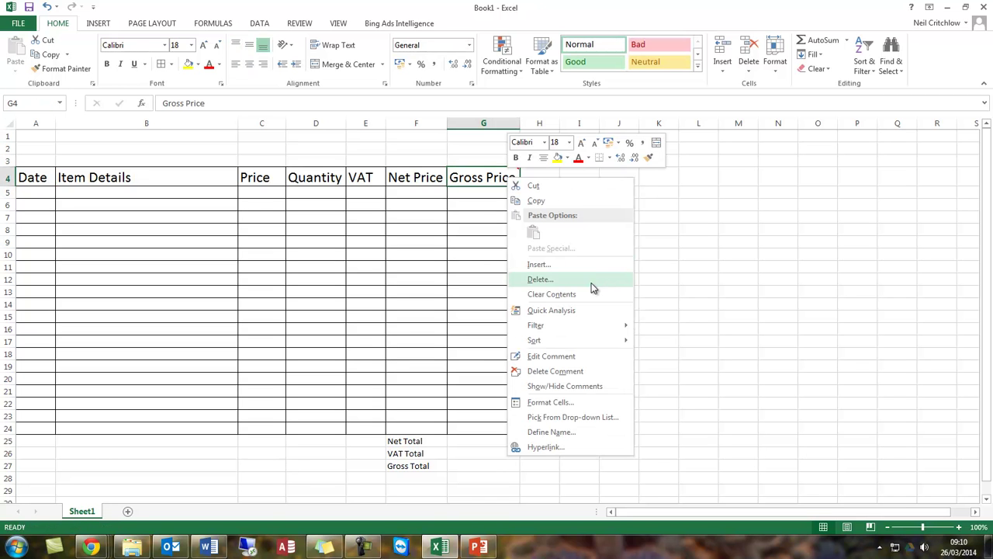
left_click(591, 281)
left_click(619, 318)
right_click(483, 175)
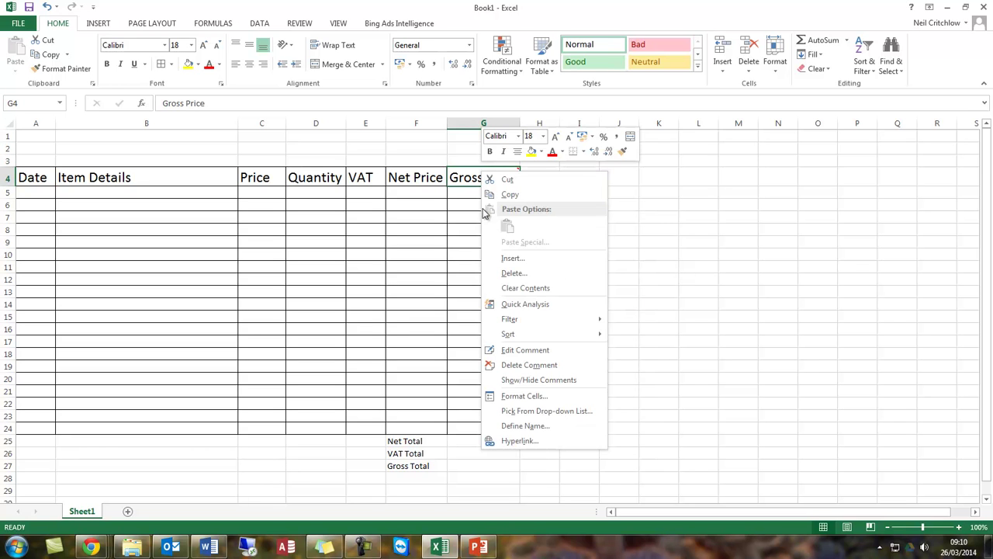
left_click(443, 266)
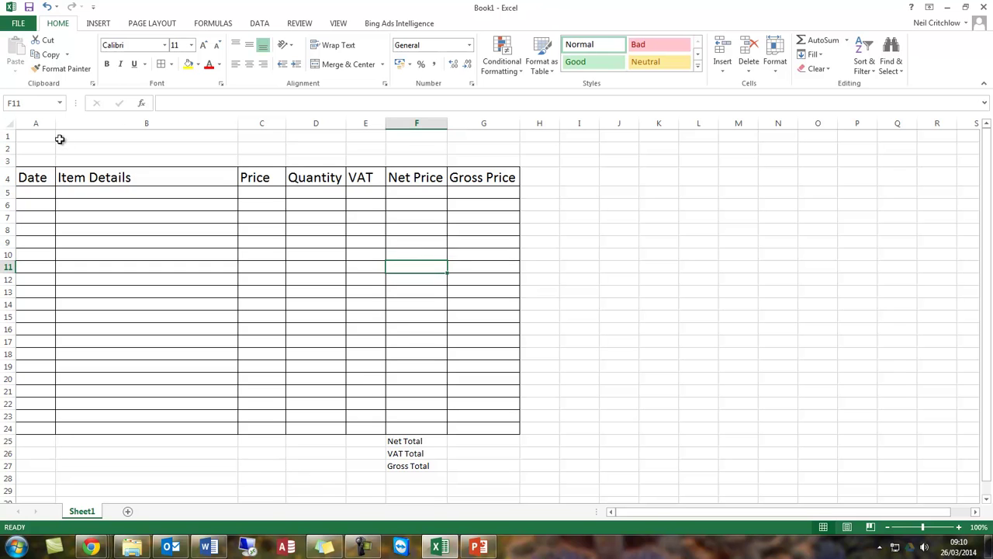
Fill the heading cells A4:G4 with a grey background.
left_click_drag(55, 172, 488, 181)
left_click(199, 66)
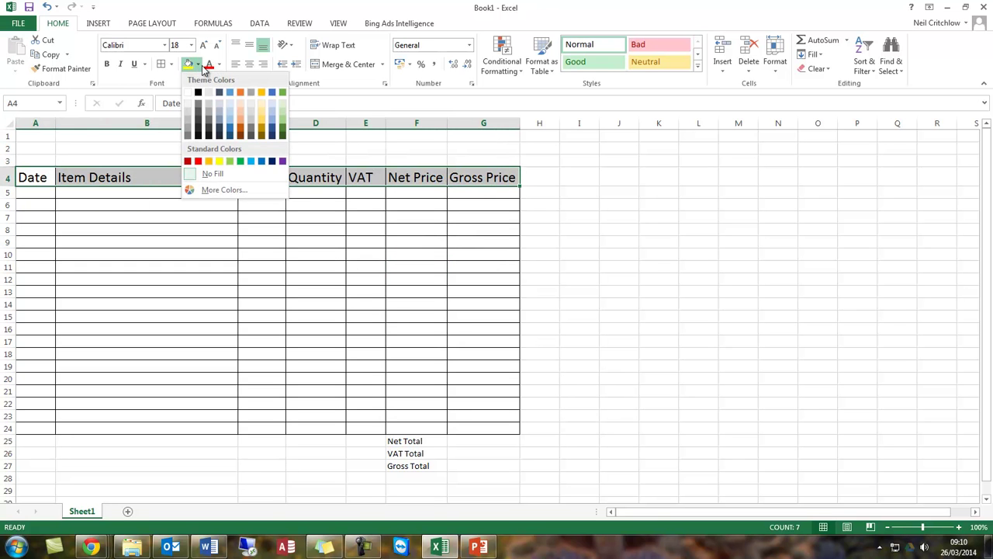
left_click(188, 120)
left_click(210, 286)
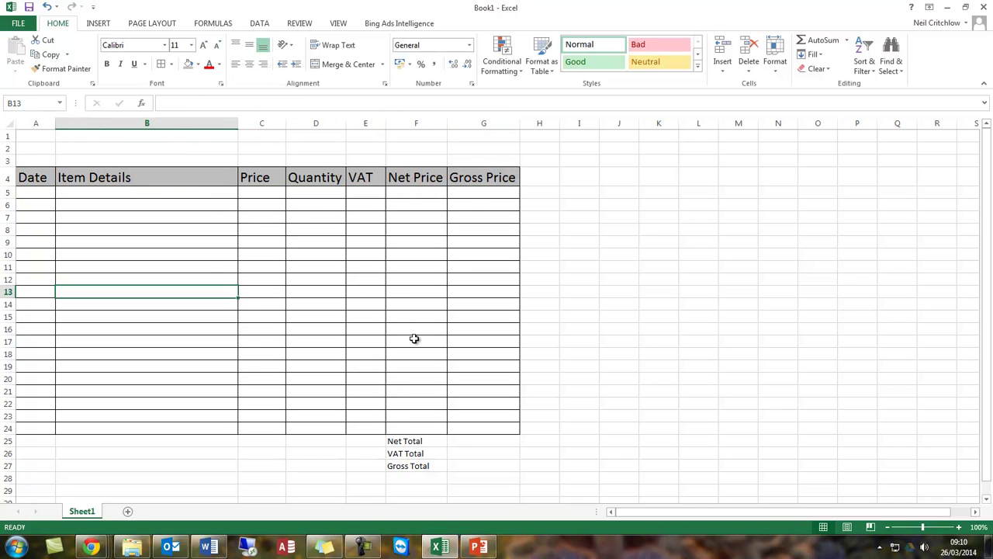
Set the total labels in F25:F27 to font size 18 and autofit column F to them.
left_click(415, 182)
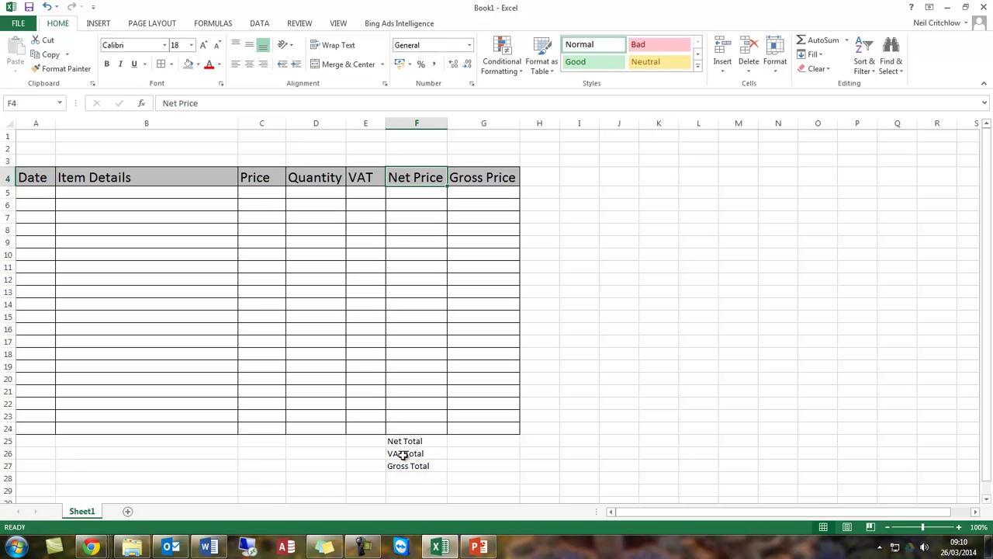
left_click_drag(417, 471, 415, 439)
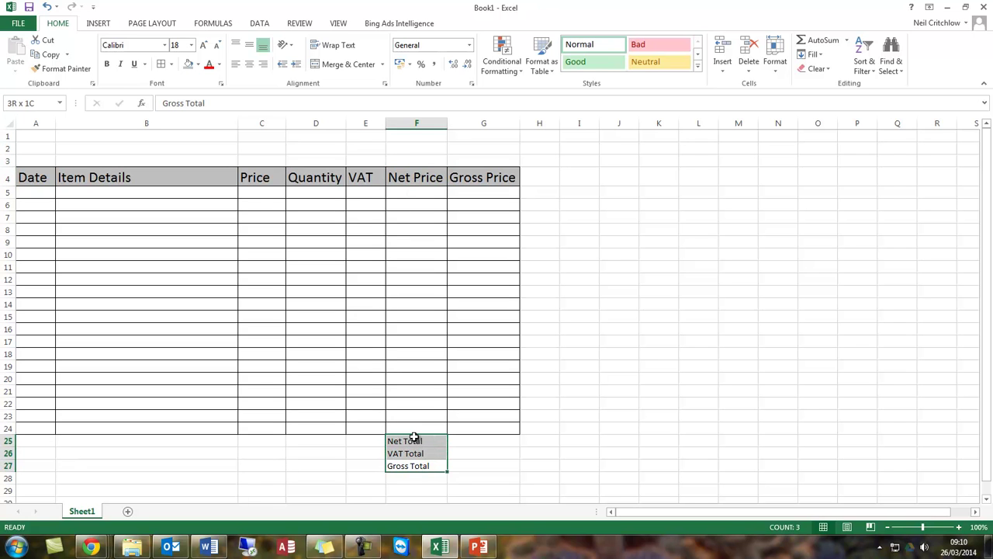
left_click(192, 45)
left_click(178, 144)
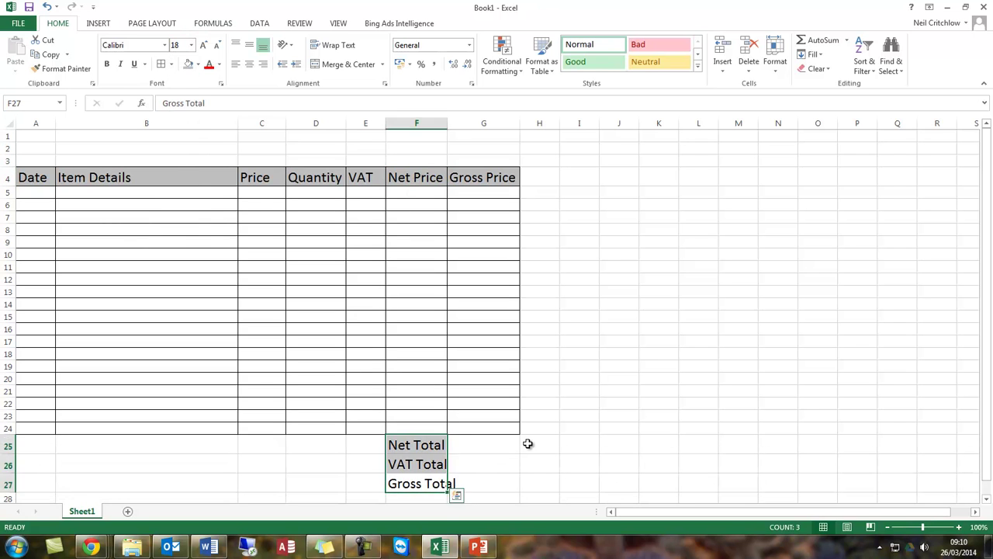
left_click(527, 443)
double_click(447, 123)
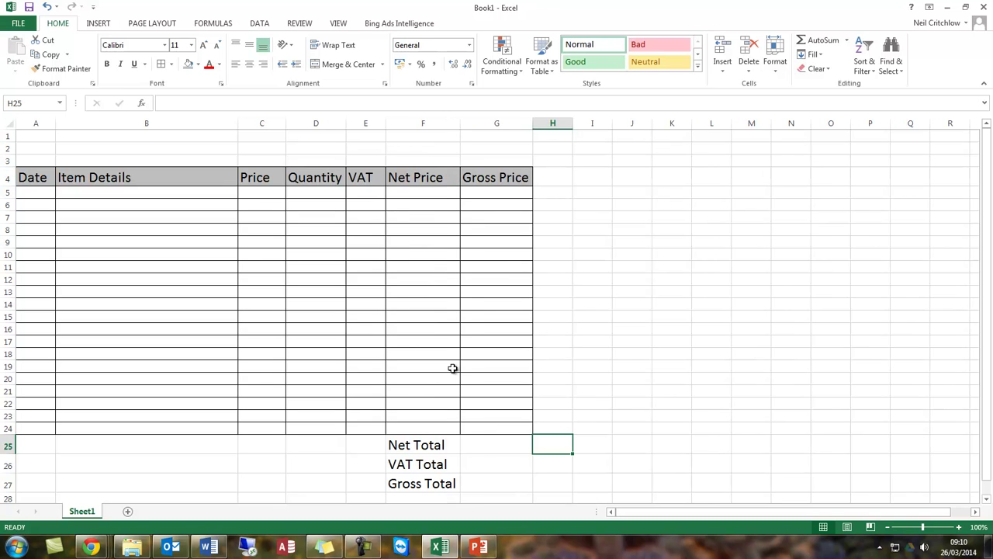
Space out the total rows by moving Gross Total to row 29 and VAT Total to row 27.
left_click_drag(492, 483, 435, 482)
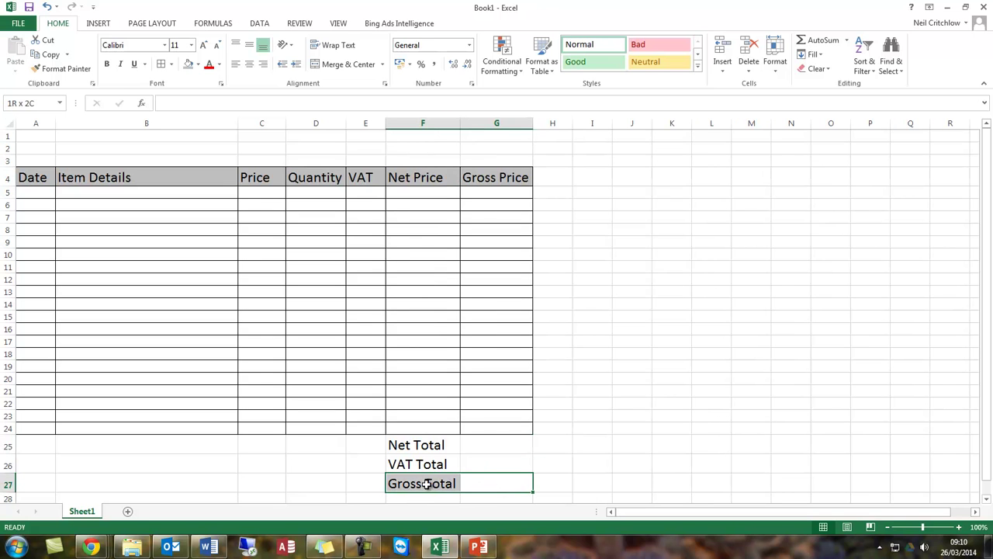
key("ctrl+c")
scroll(416, 279, "down", 3)
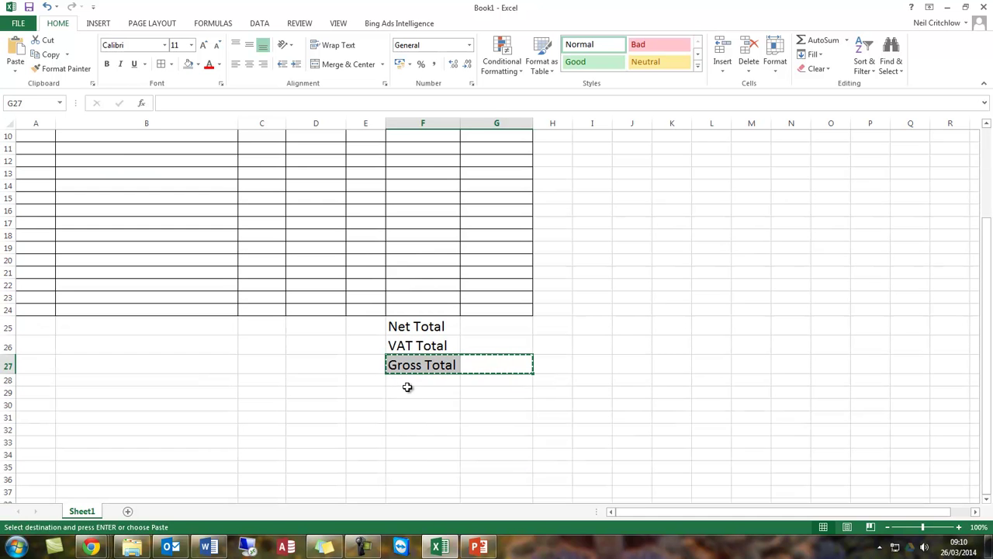
left_click(403, 393)
key("ctrl+v")
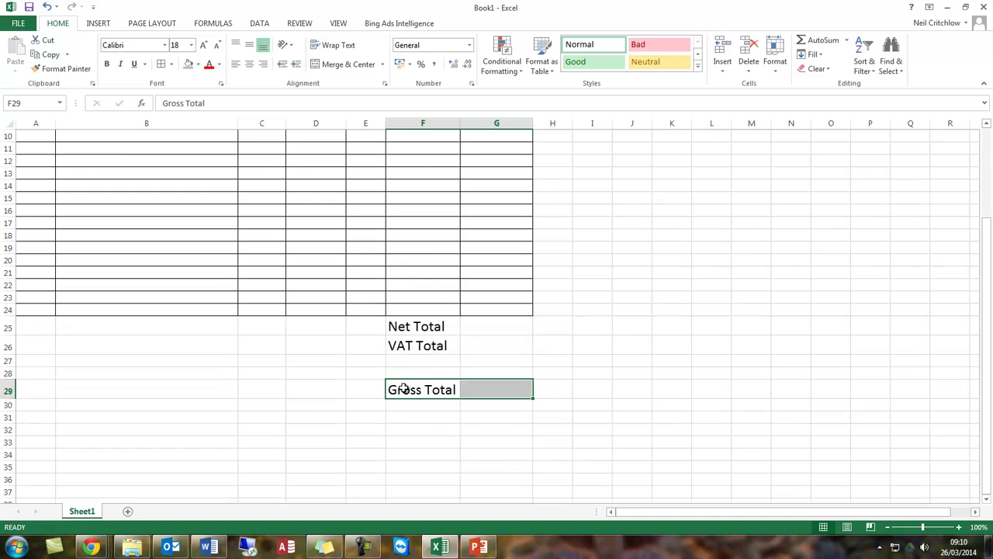
left_click(412, 346)
left_click_drag(412, 346, 412, 359)
Add a Bottom Double Border to cell G25 beside the Net Total label.
left_click(481, 332)
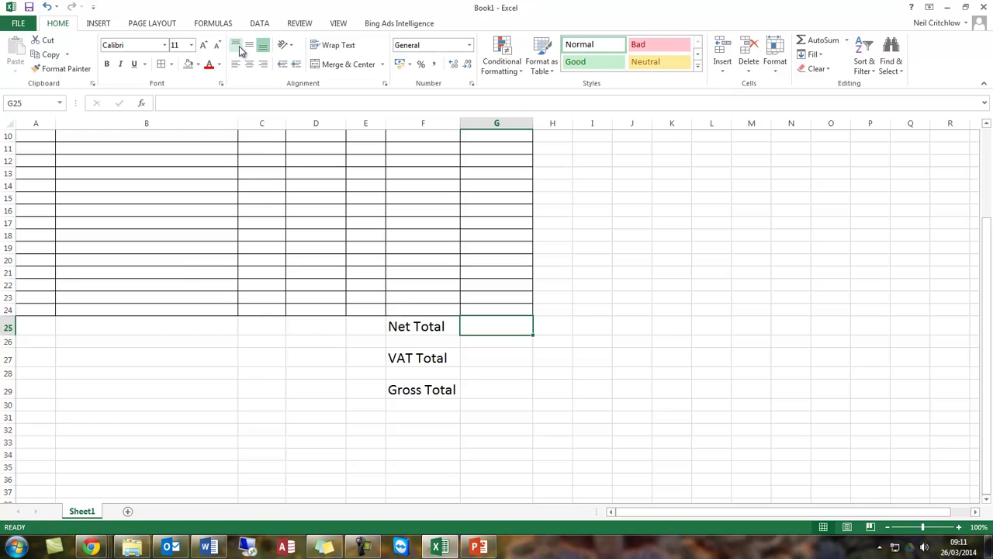
left_click(171, 64)
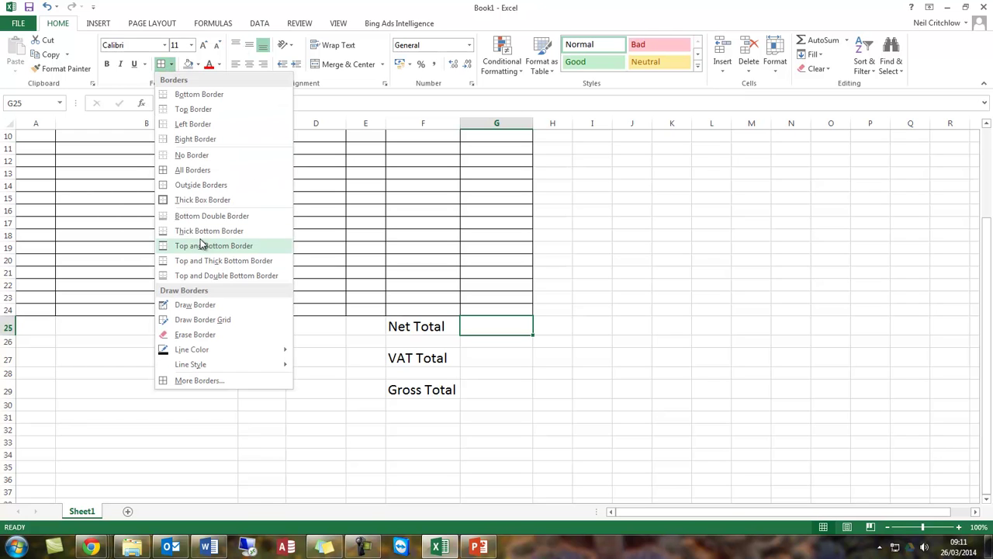
left_click(208, 220)
Apply a Bottom Double Border and a Top Border to the VAT Total cells F27:G27.
left_click_drag(483, 360, 423, 359)
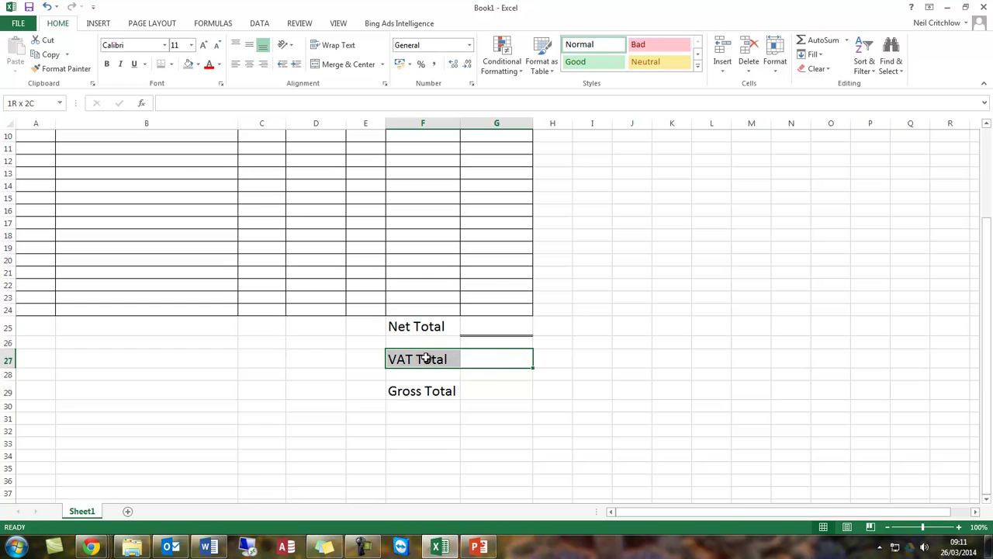
left_click(171, 64)
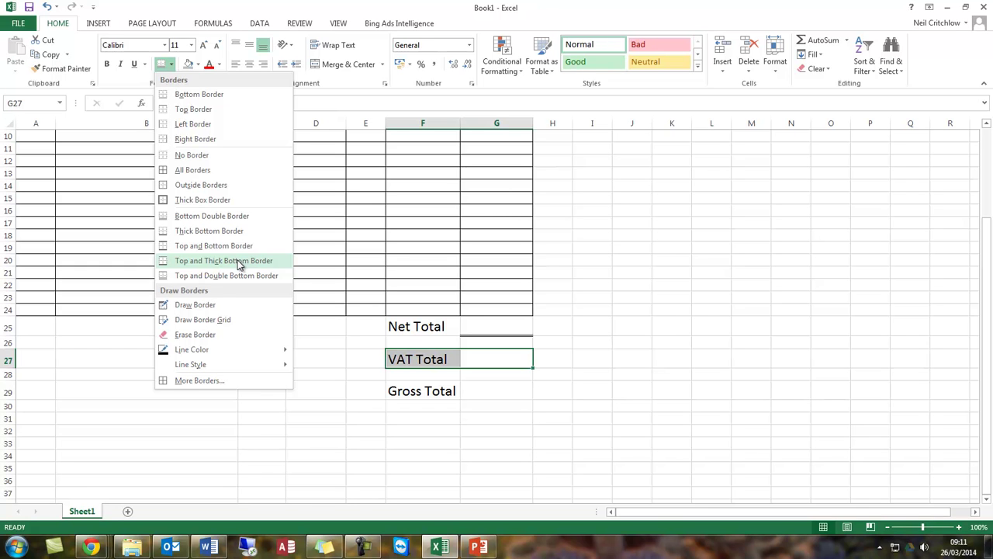
left_click(238, 219)
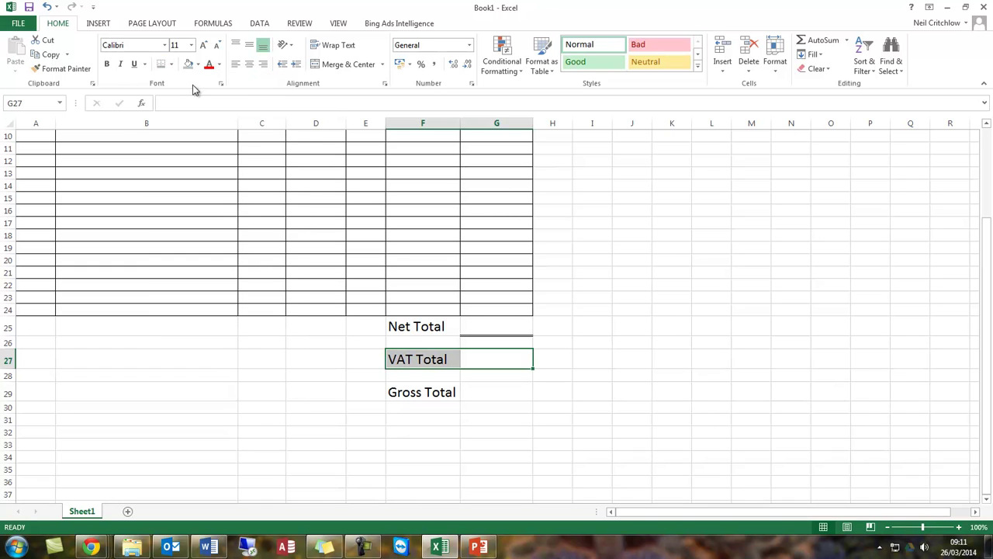
left_click(173, 65)
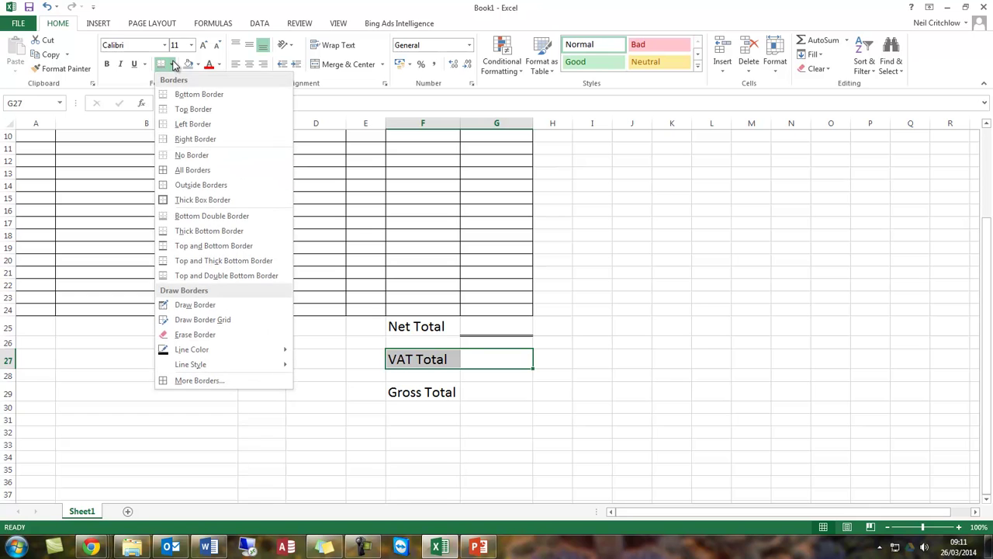
left_click(195, 109)
Apply a Top and Double Bottom Border to the Gross Total cells F29:G29.
left_click(509, 399)
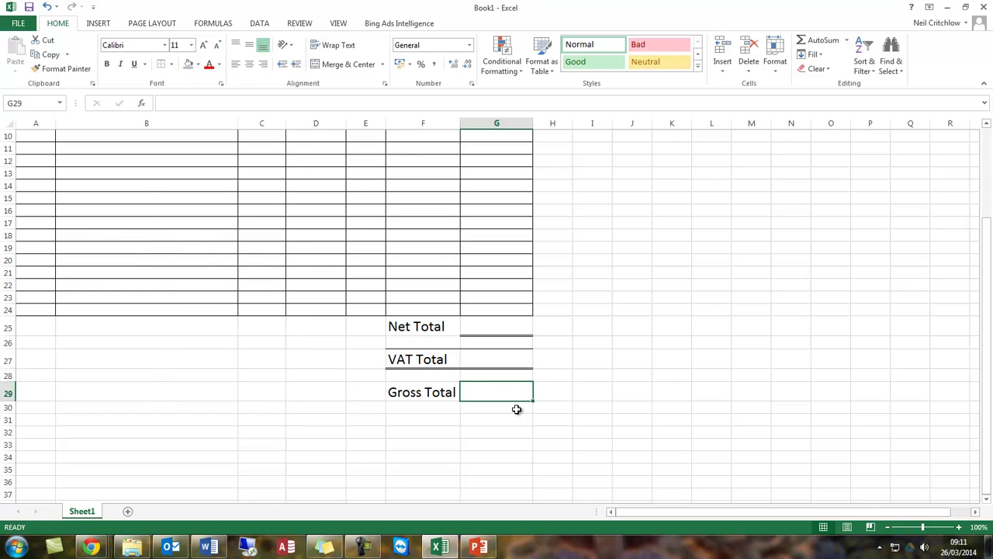
left_click_drag(472, 392, 423, 391)
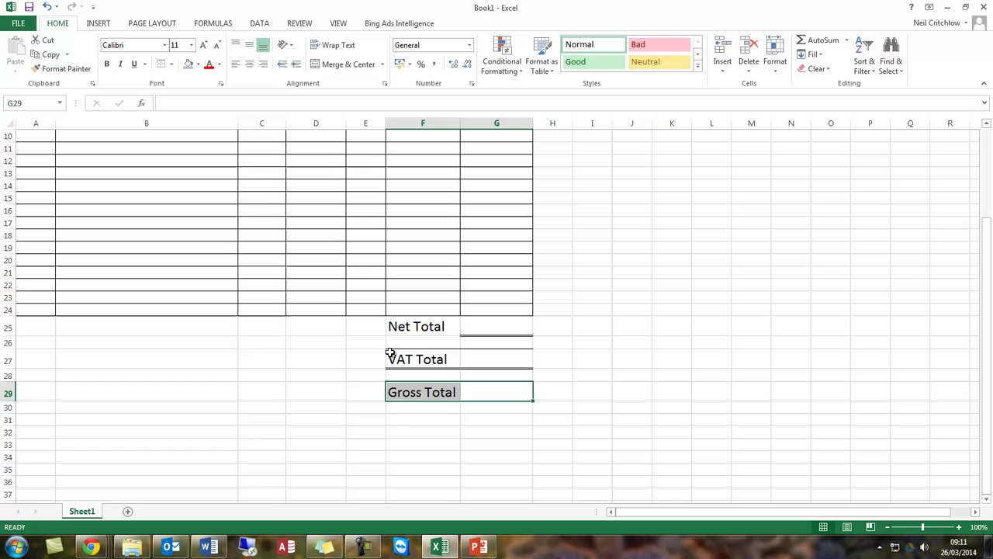
left_click(172, 65)
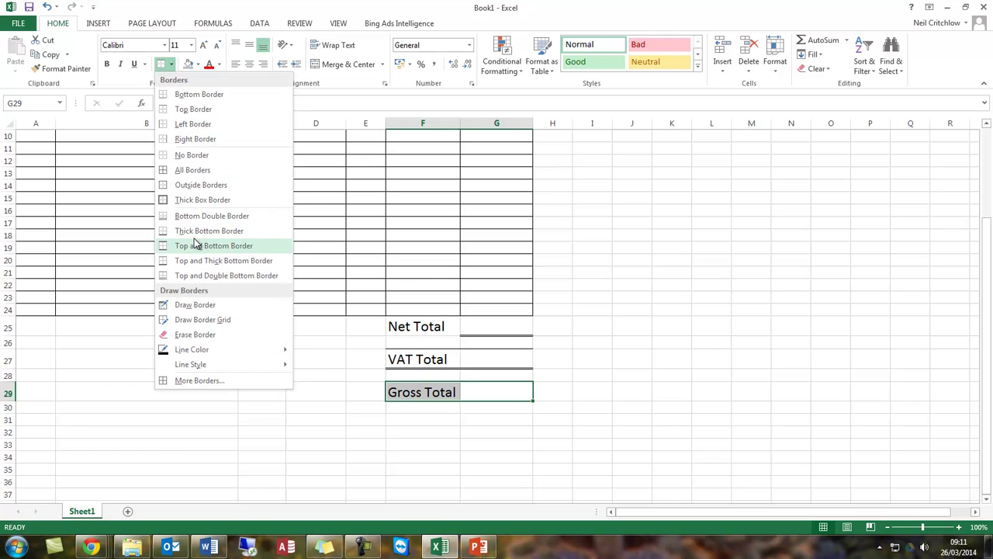
left_click(226, 276)
left_click(497, 470)
Format the whole Date column A with the Date category, using the 14/03/2012 type without an asterisk.
scroll(617, 441, "up", 2)
scroll(617, 441, "up", 1)
scroll(616, 438, "down", 1)
scroll(615, 436, "up", 1)
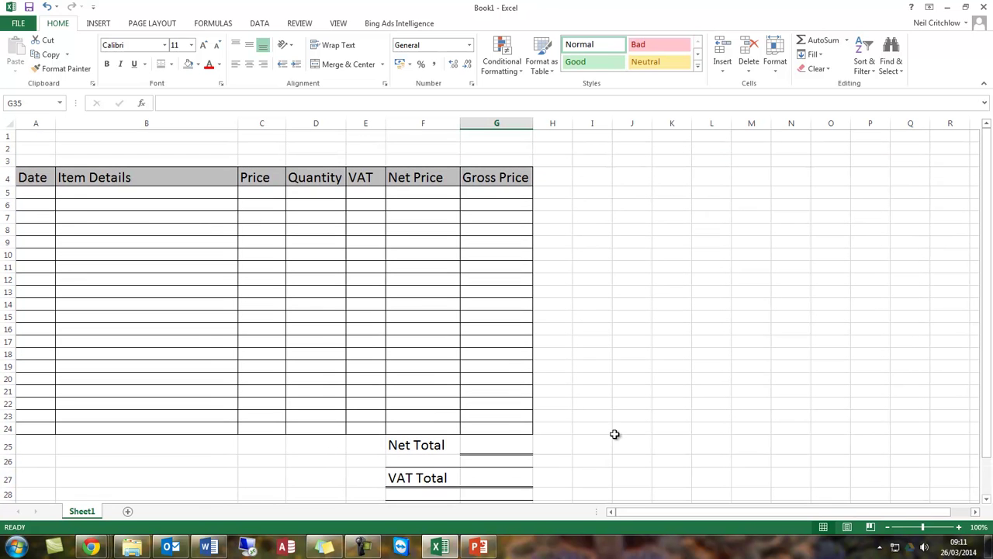
left_click(36, 123)
right_click(37, 125)
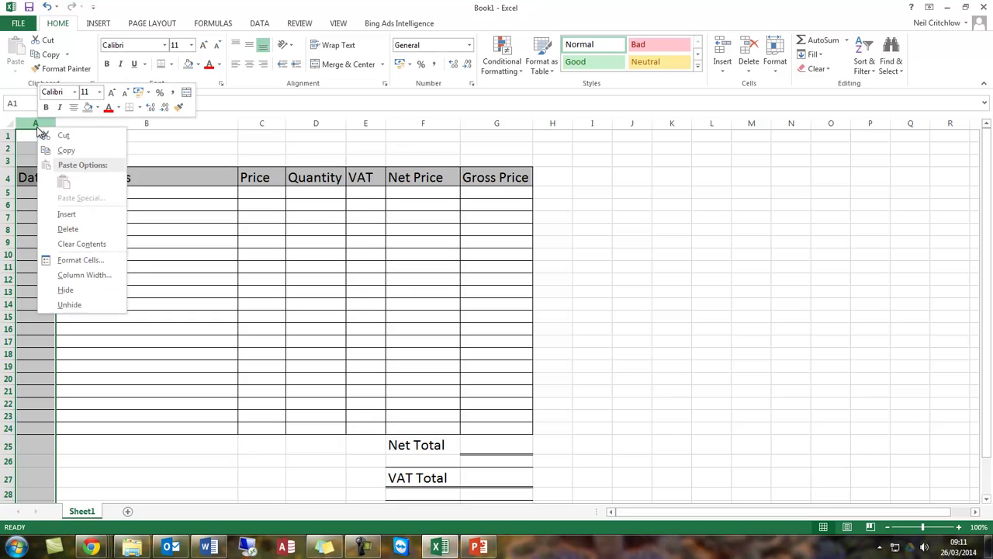
left_click(93, 258)
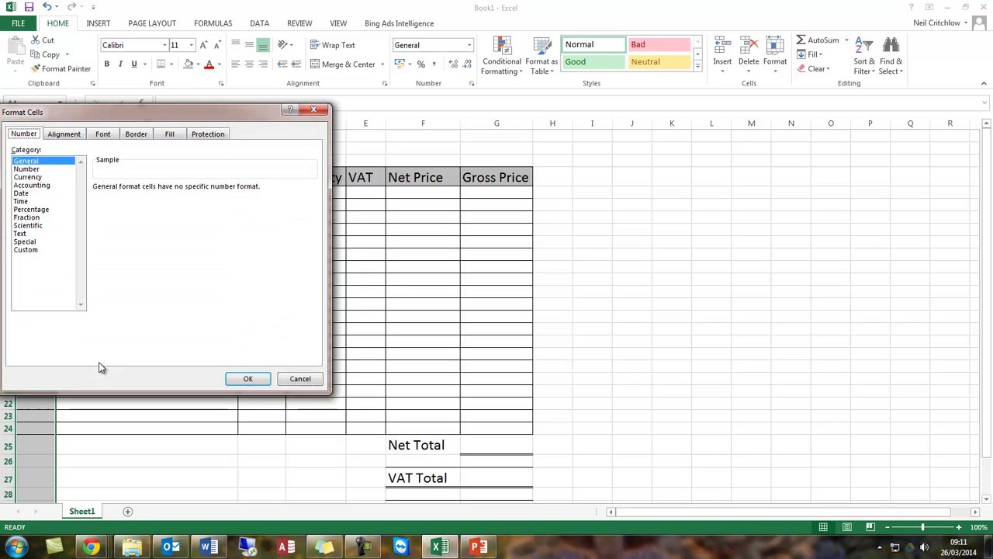
left_click(27, 194)
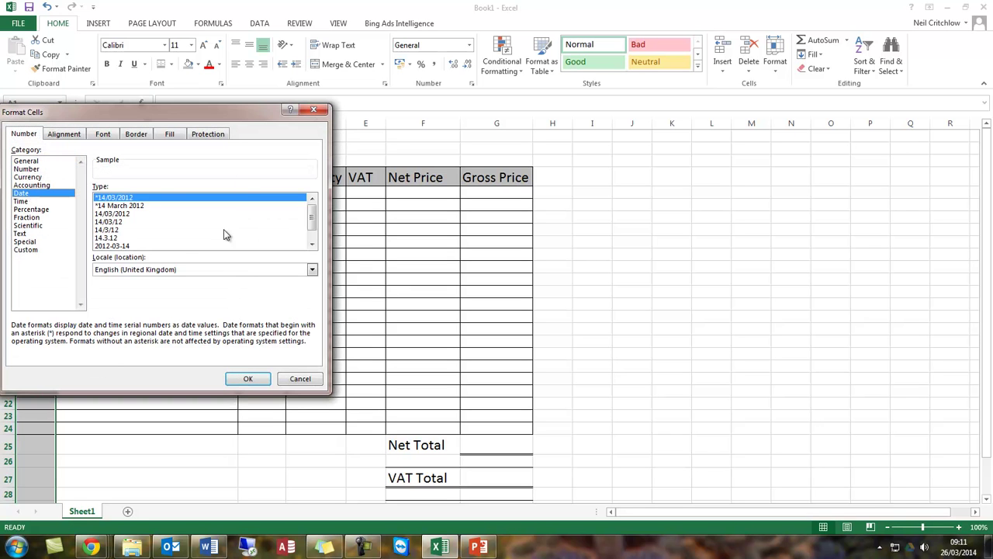
left_click(122, 215)
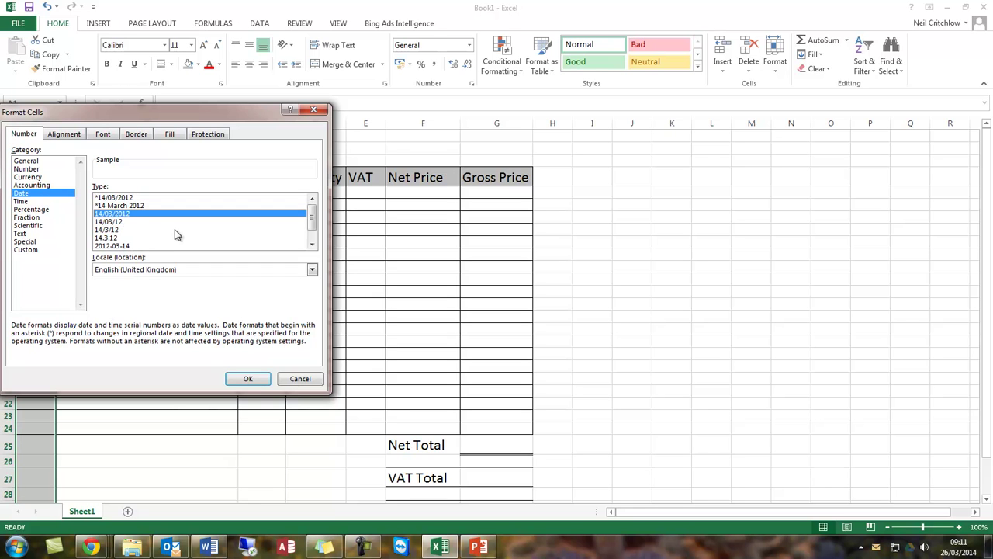
left_click(245, 380)
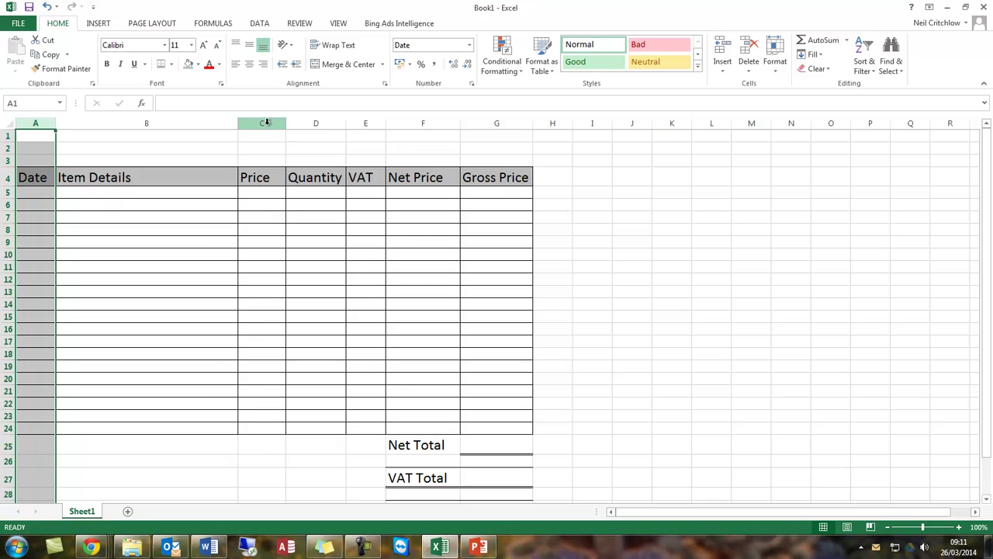
Format the whole Price column C as Accounting with 2 decimal places and the £ symbol.
left_click(266, 124)
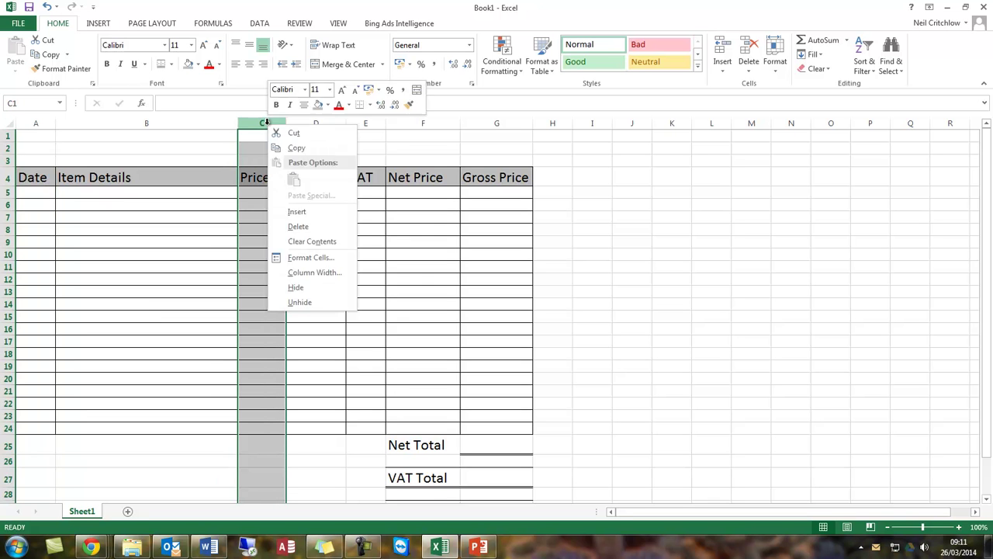
right_click(266, 125)
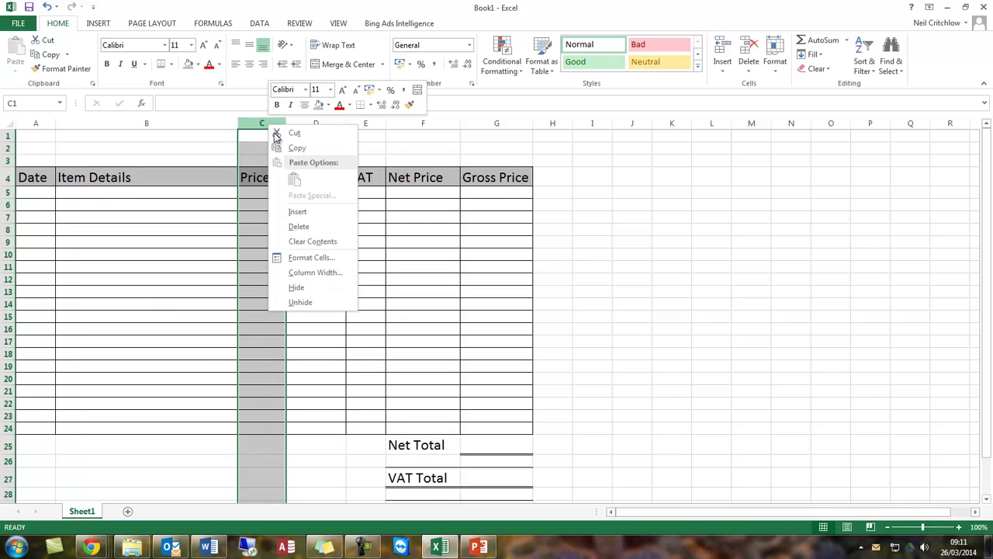
left_click(315, 258)
left_click(186, 191)
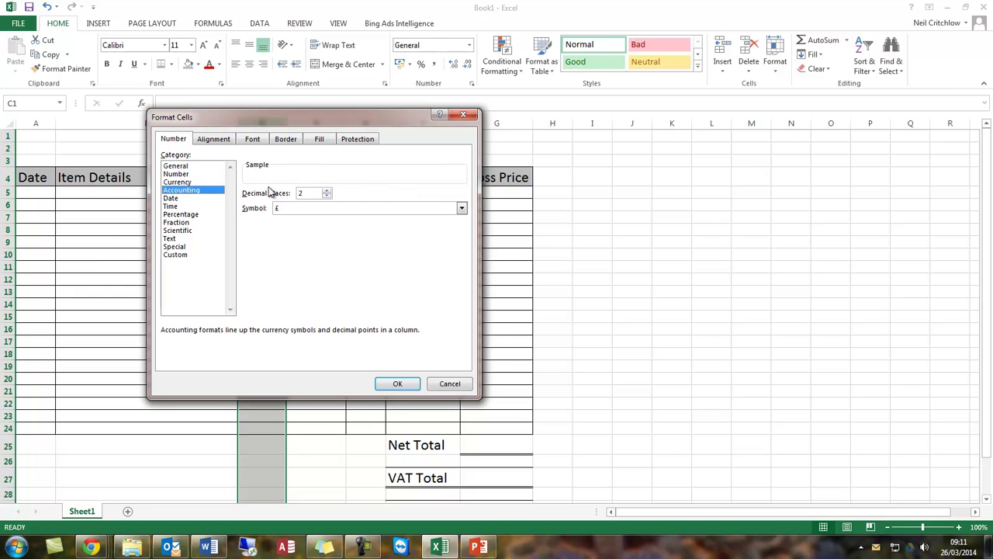
left_click(395, 383)
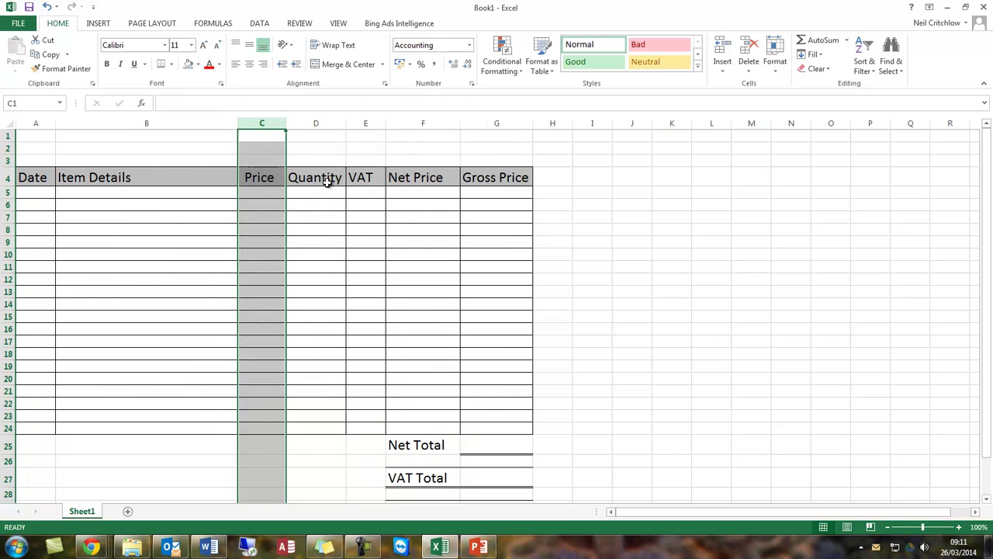
Format the whole Quantity column D as Number with 0 decimal places.
right_click(308, 124)
left_click(376, 260)
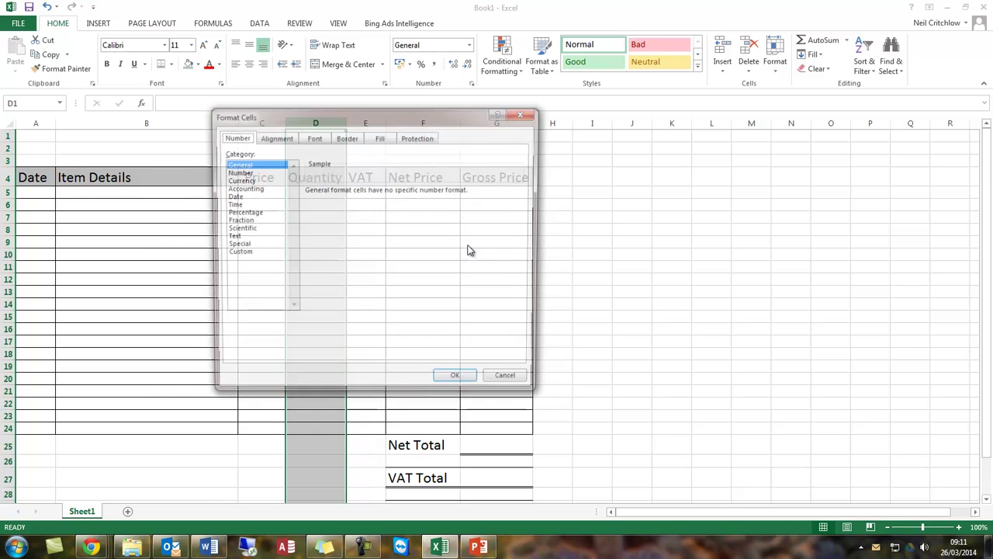
left_click(239, 172)
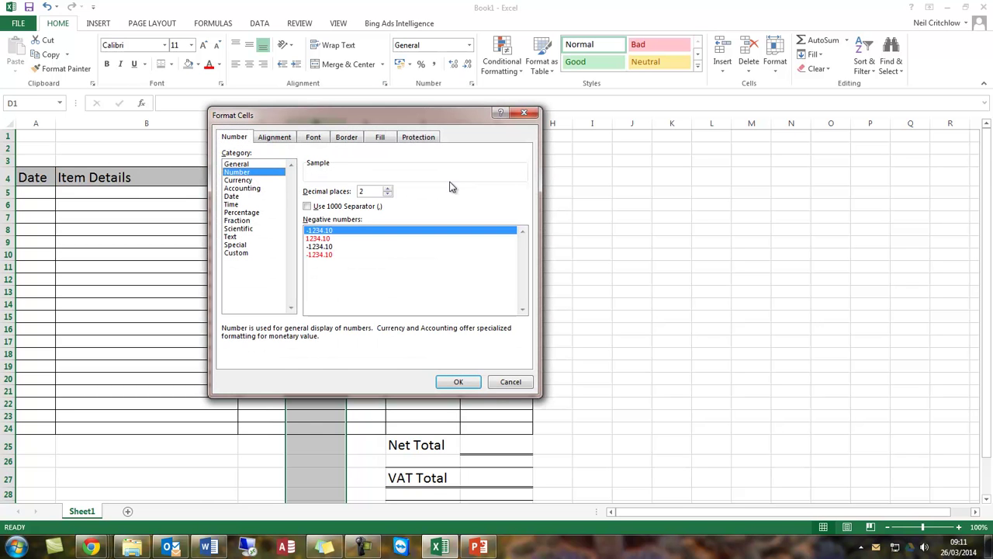
left_click(387, 194)
left_click(387, 195)
left_click(464, 382)
Format the whole VAT column E as Accounting with 2 decimal places and the £ symbol.
left_click(366, 123)
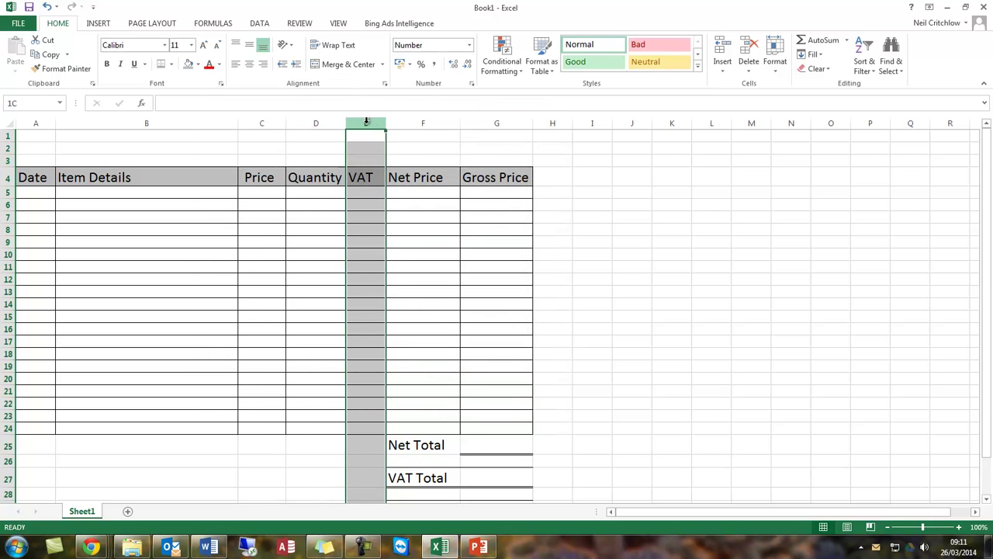
right_click(367, 124)
left_click(412, 257)
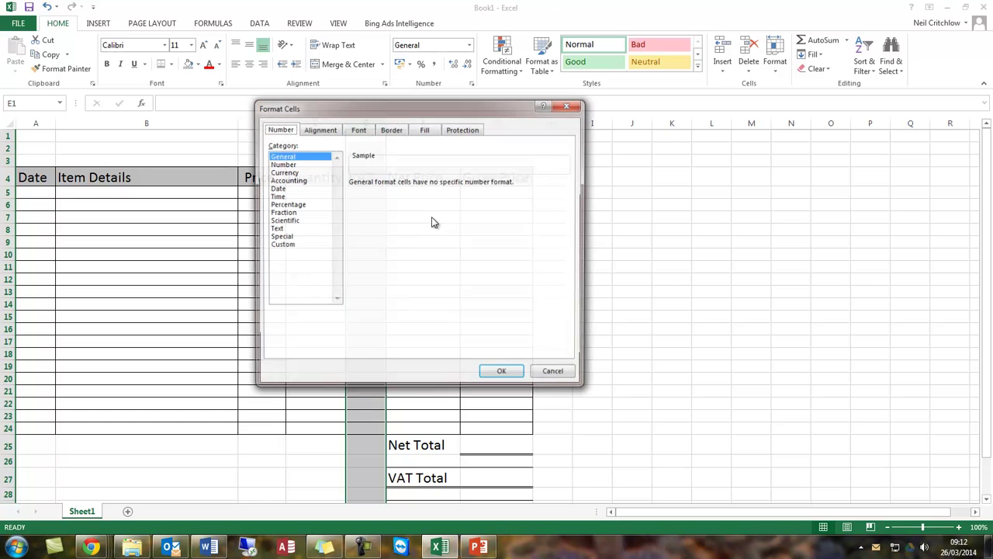
left_click(300, 180)
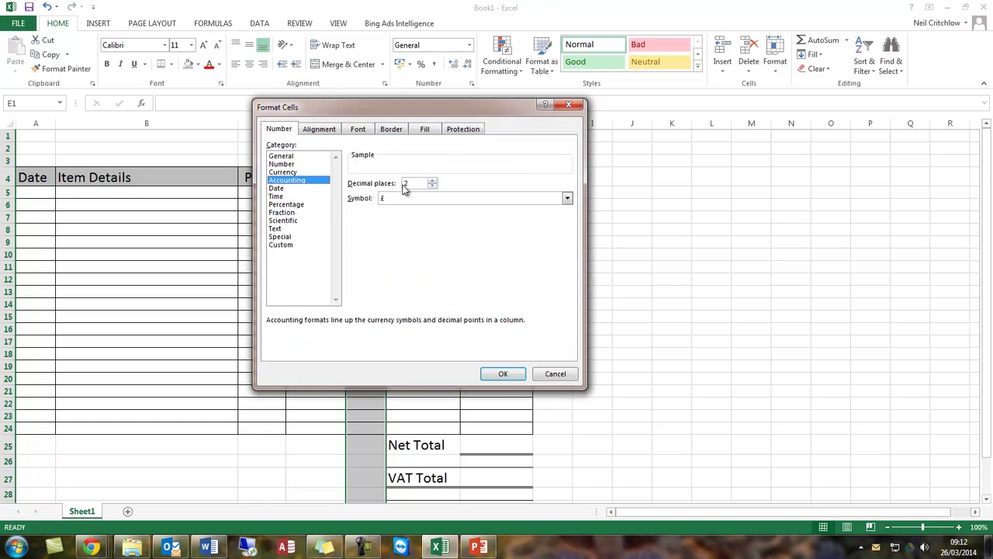
left_click(504, 376)
Format the whole Net Price and Gross Price columns F and G as Currency with 2 decimal places and the £ symbol.
left_click(442, 120)
left_click_drag(440, 122, 479, 122)
right_click(480, 125)
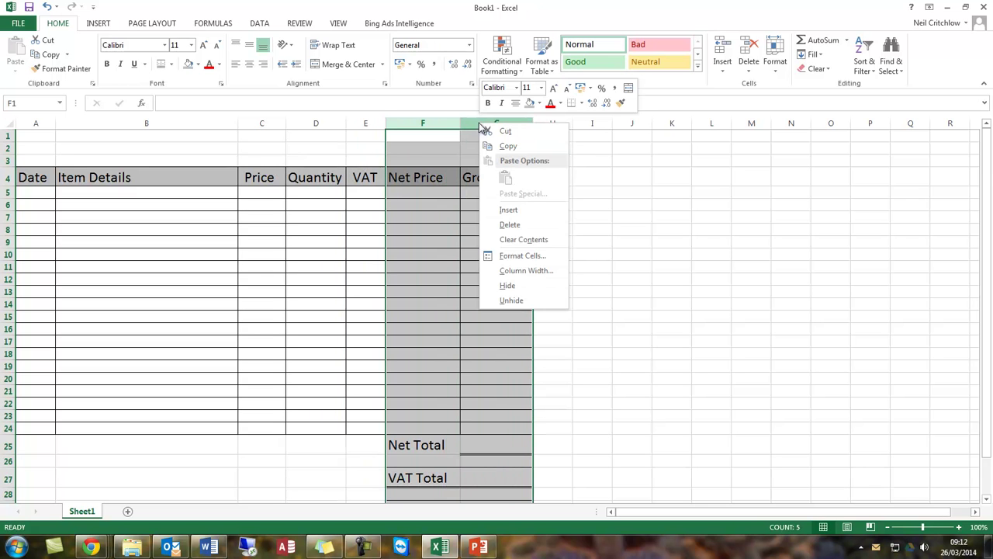
left_click(530, 256)
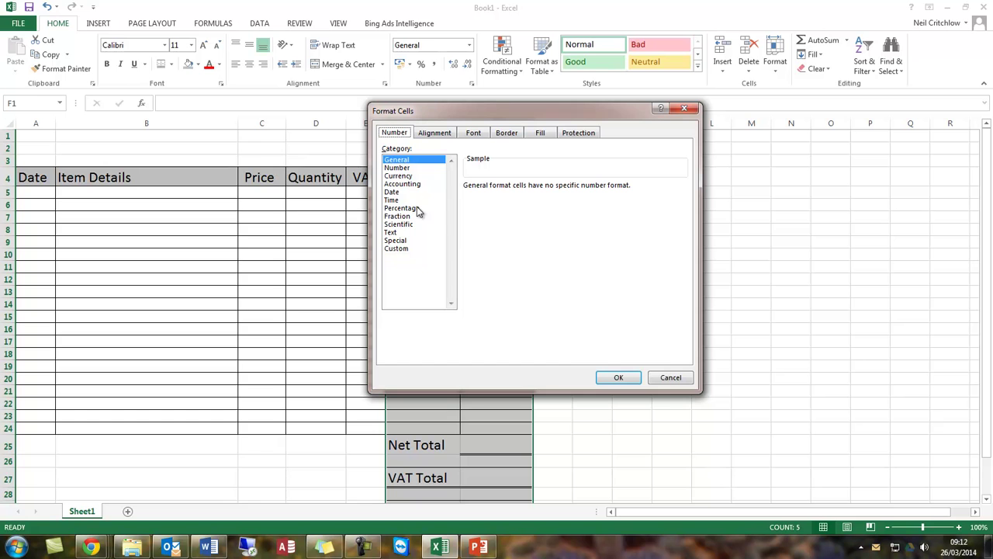
left_click(412, 176)
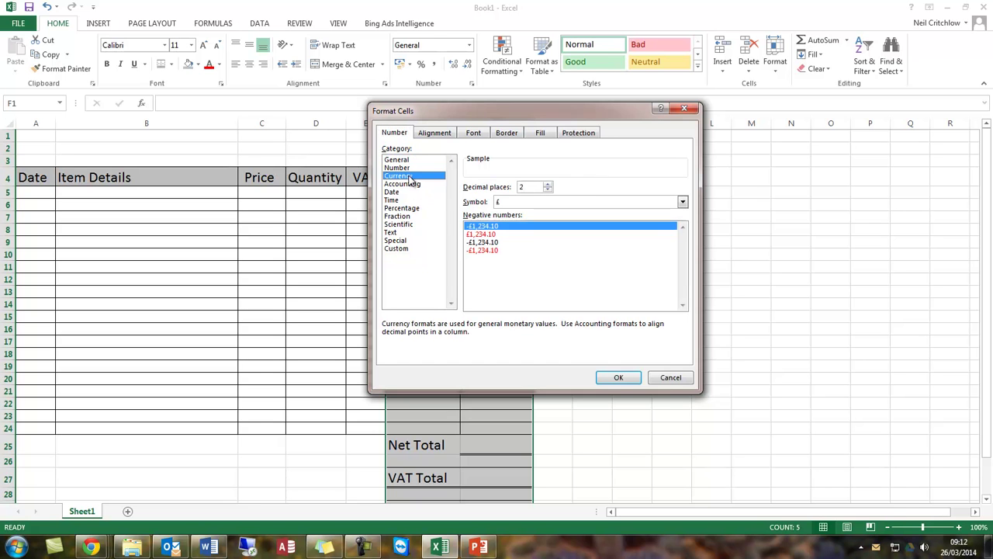
left_click(618, 377)
left_click(679, 391)
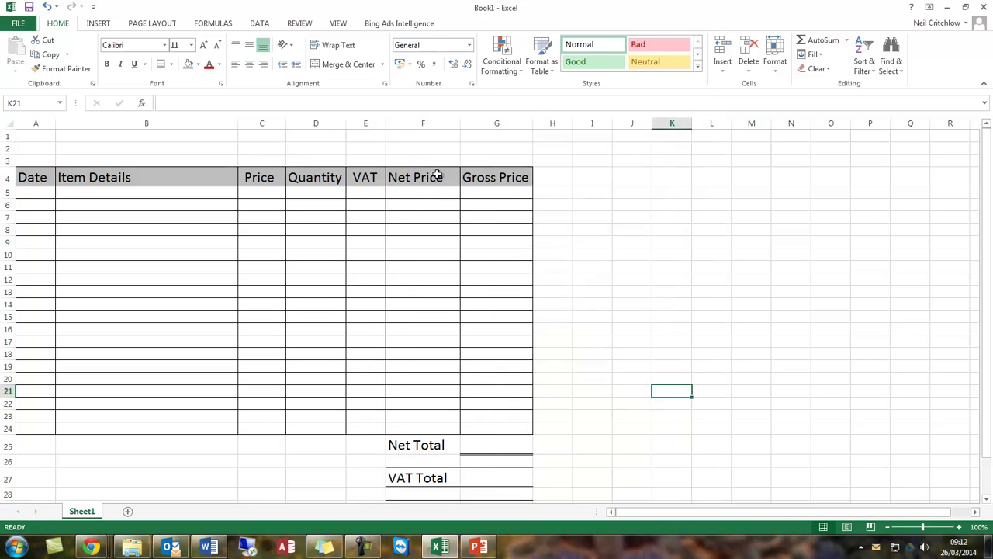
Enter a sample price of 10.50 in C5 and a quantity of 2 in D5.
left_click(272, 194)
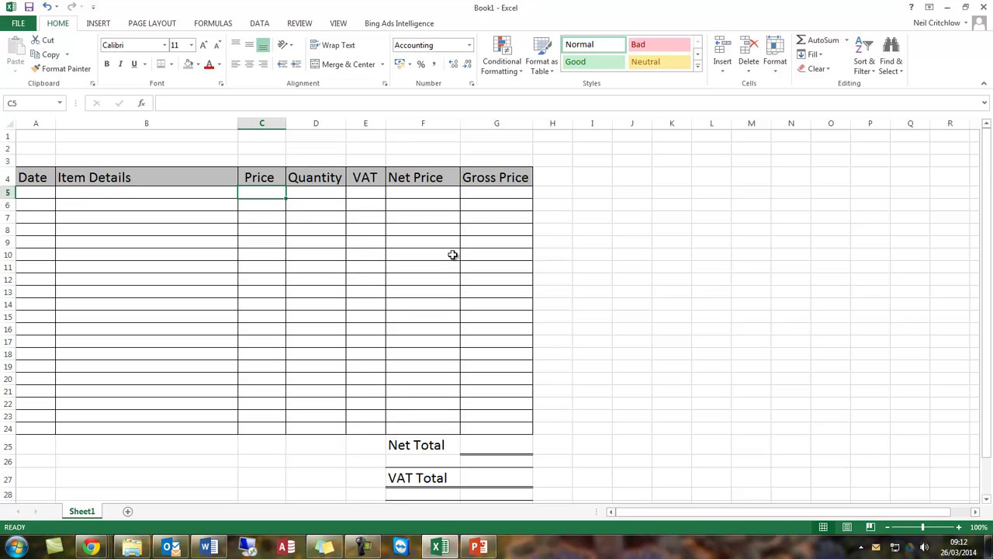
type("10.")
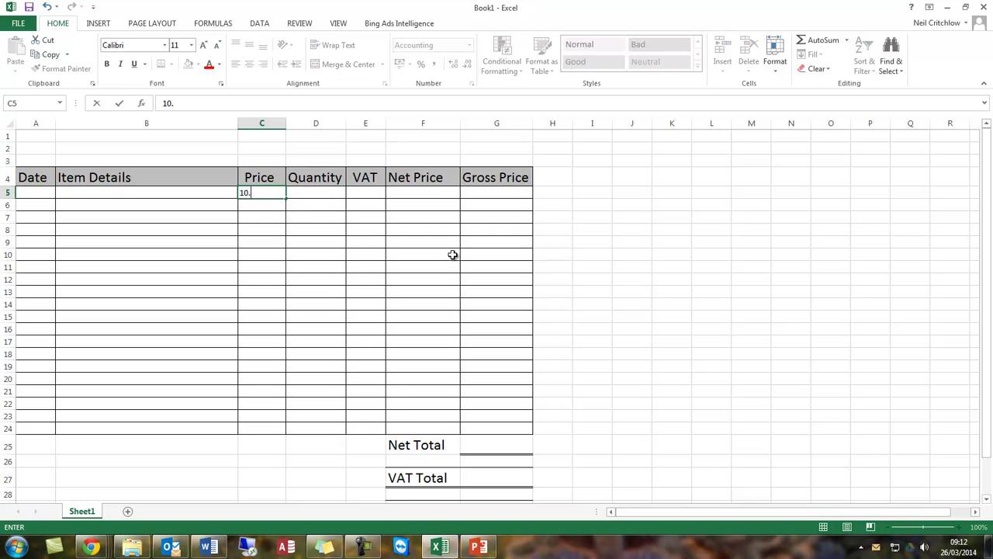
type("50")
key("Tab")
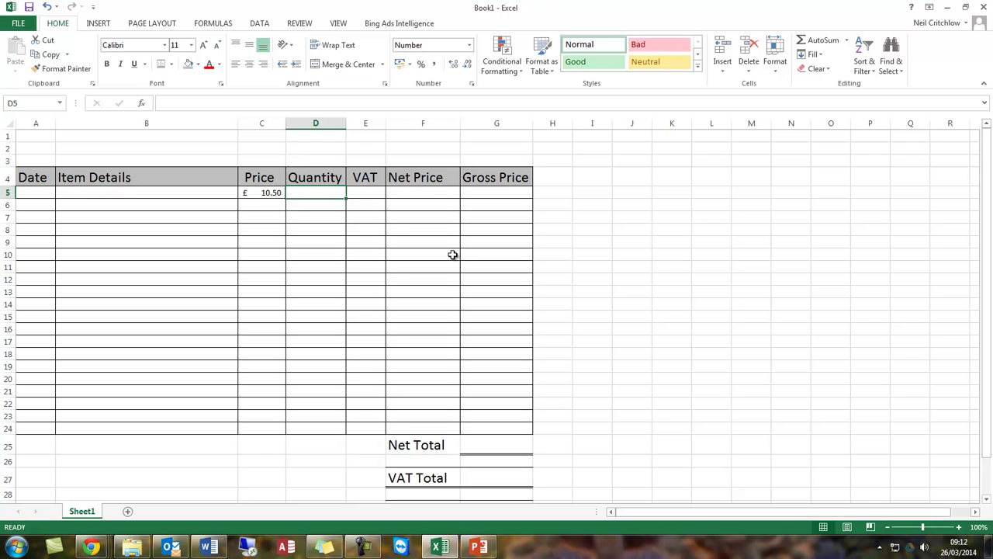
type("2")
key("Tab")
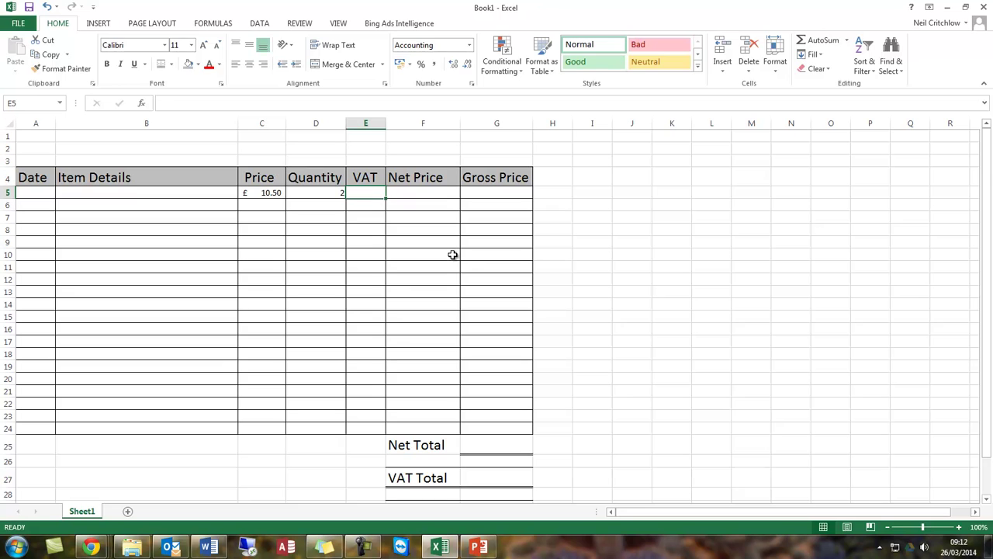
Enter the formula =C5*0.2 in the VAT cell E5 to calculate 20% of the price.
type("=")
key("Left")
key("Left")
key("Left")
key("Right")
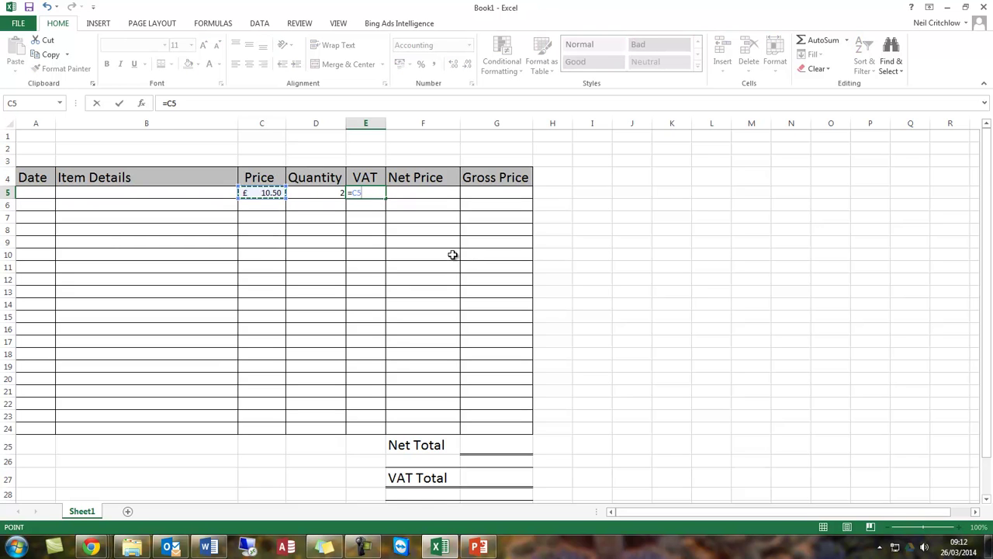
type("*0.2")
key("ctrl+Return")
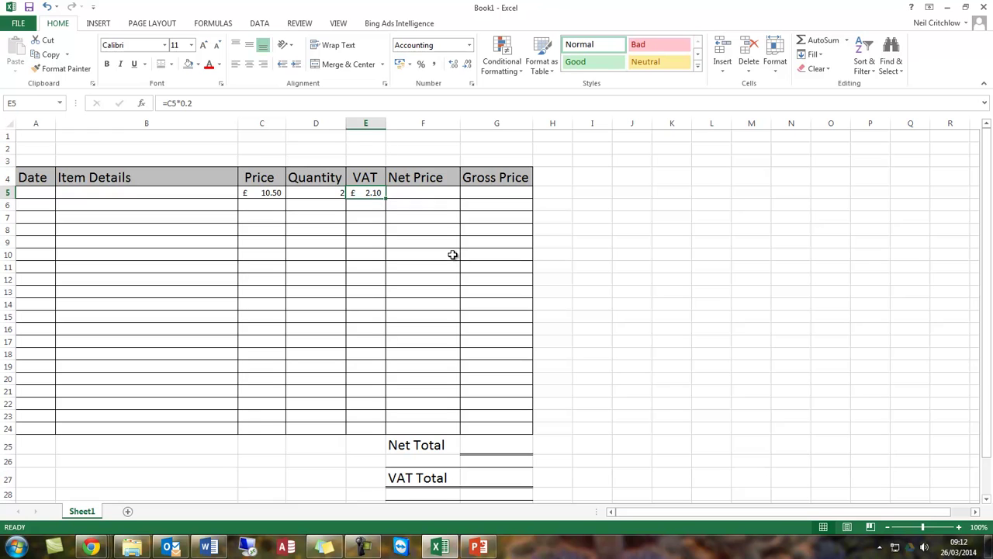
Enter the formula =SUM(C5*D5) in the Net Price cell F5 to multiply price by quantity.
left_click(437, 194)
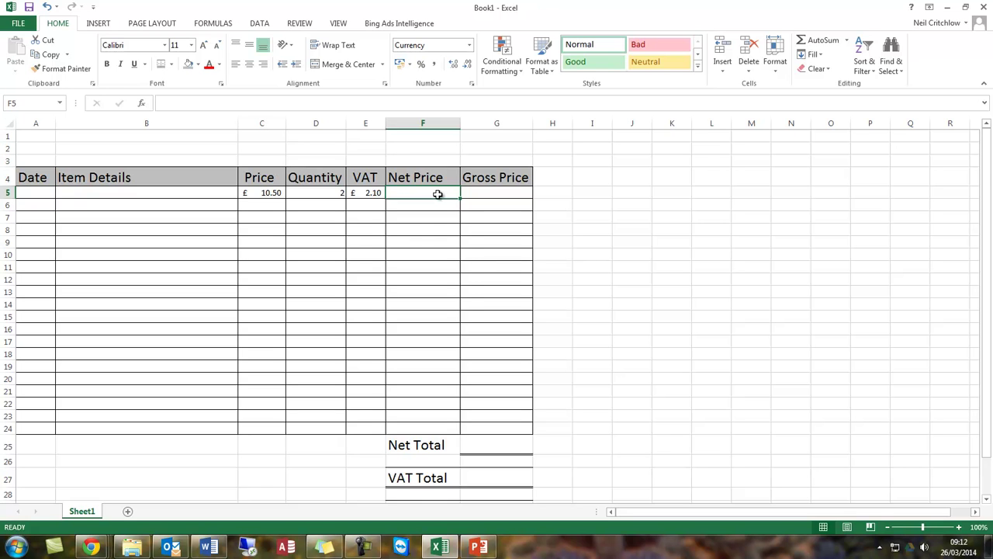
type("=sum(")
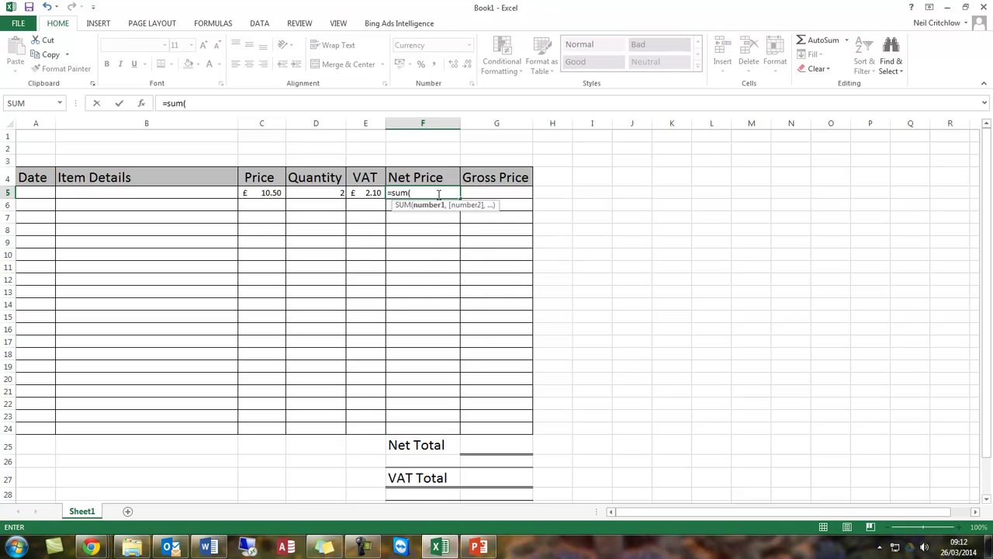
left_click(249, 178)
left_click(250, 191)
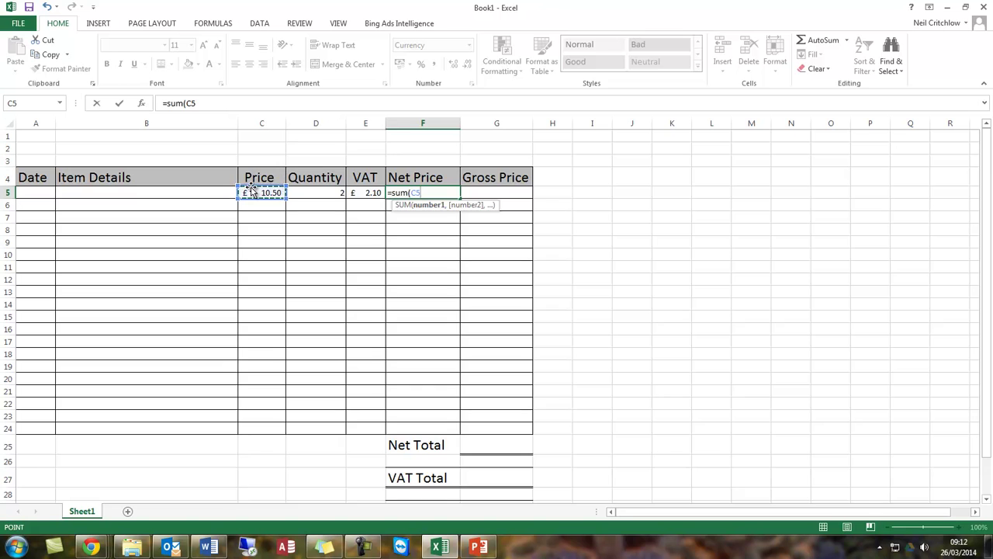
type("*")
left_click(314, 190)
key("Return")
key("Up")
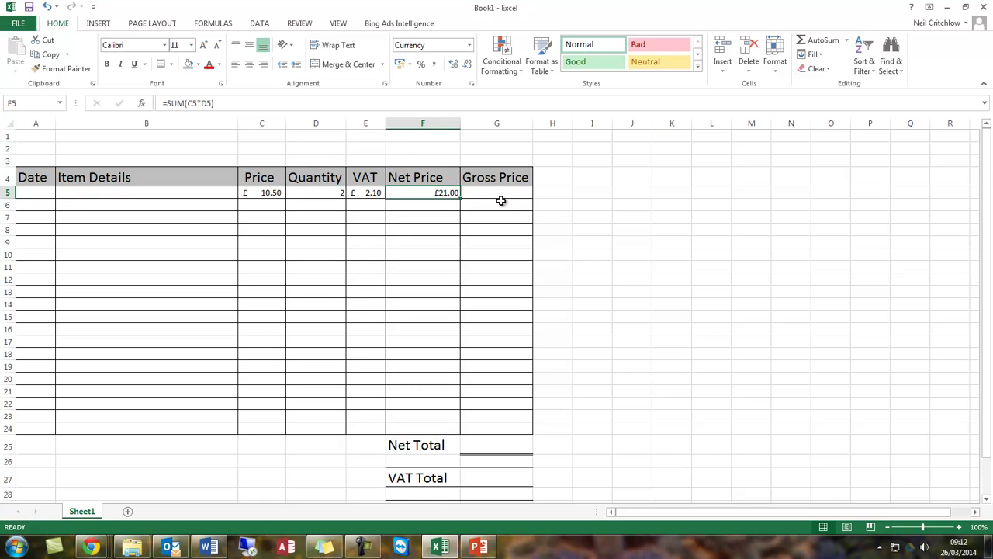
Insert a new column before Gross Price and head it "Total VAT" in G4.
left_click(499, 122)
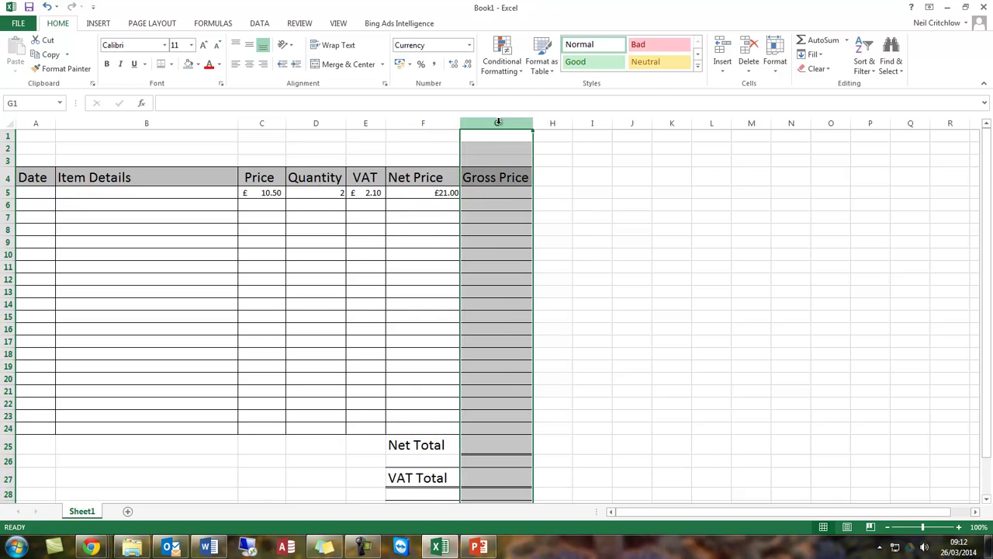
right_click(499, 122)
left_click(528, 211)
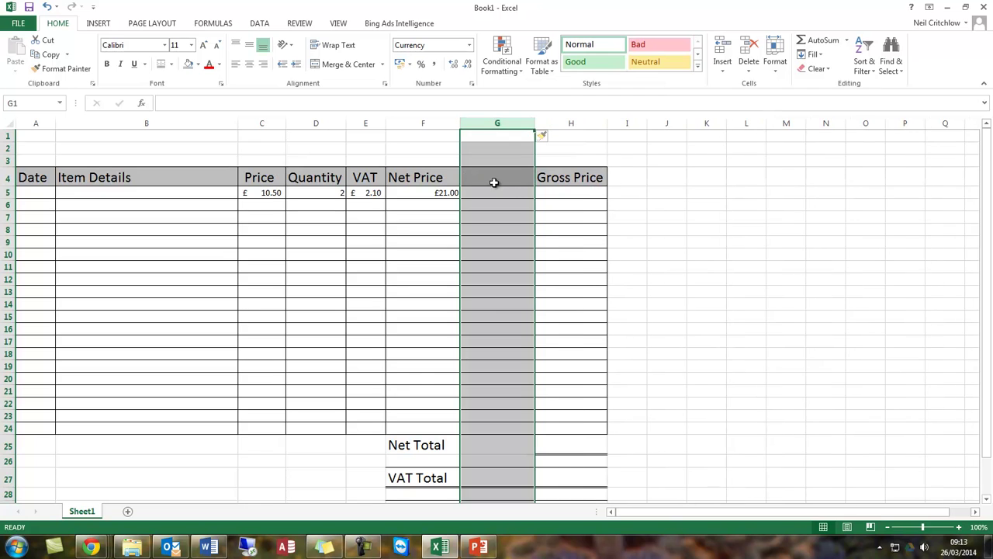
left_click(489, 177)
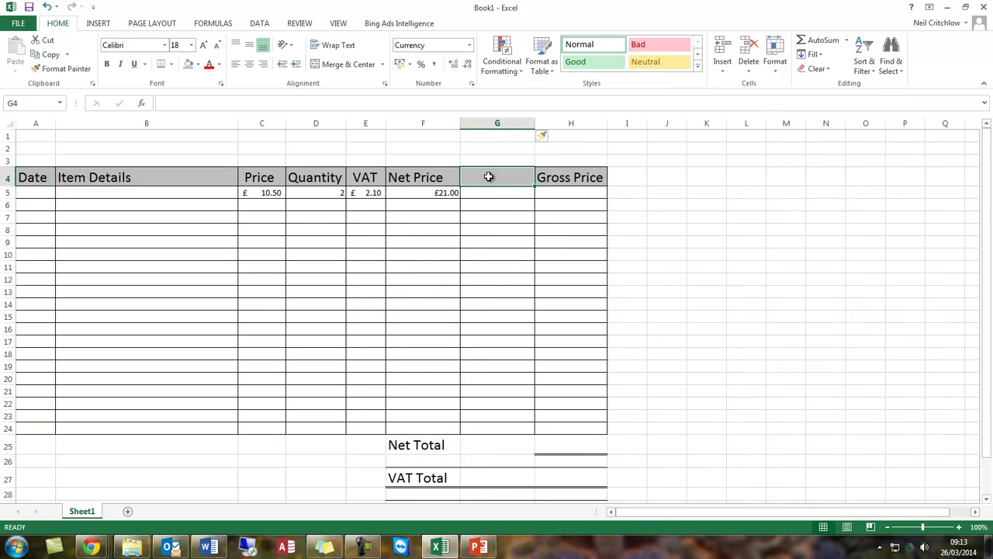
type("Total VAT")
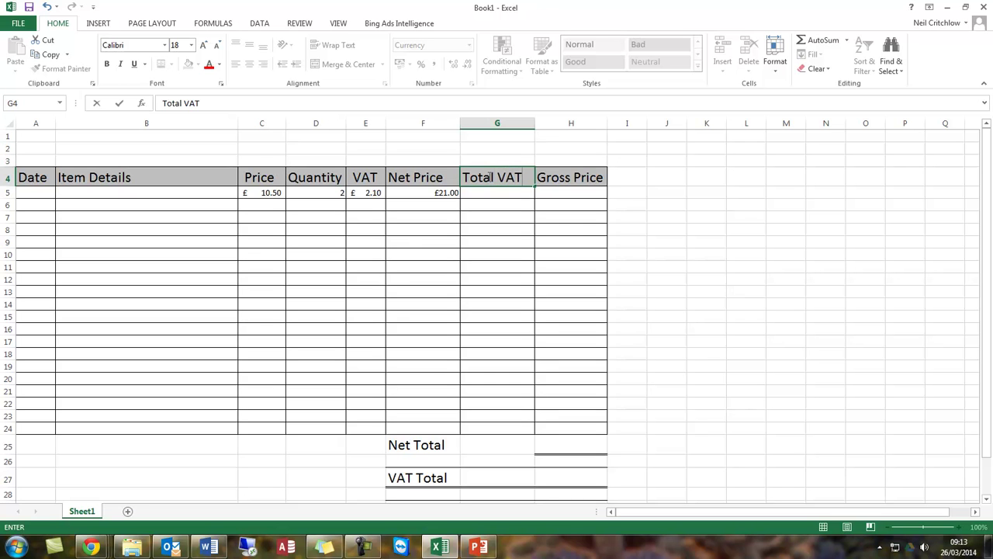
key("Return")
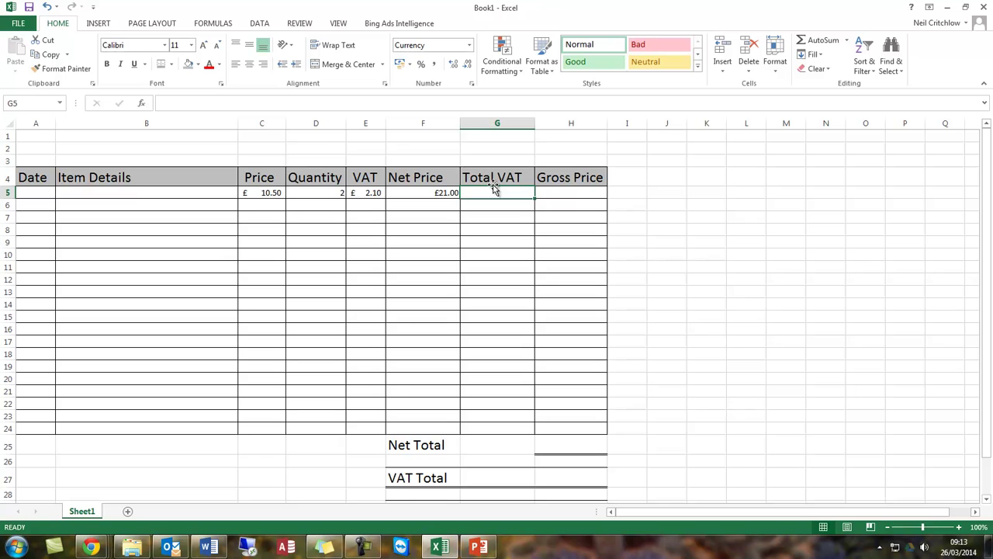
Enter the formula =SUM(E5*D5) in the Total VAT cell G5 to multiply VAT by quantity.
type("=sum(")
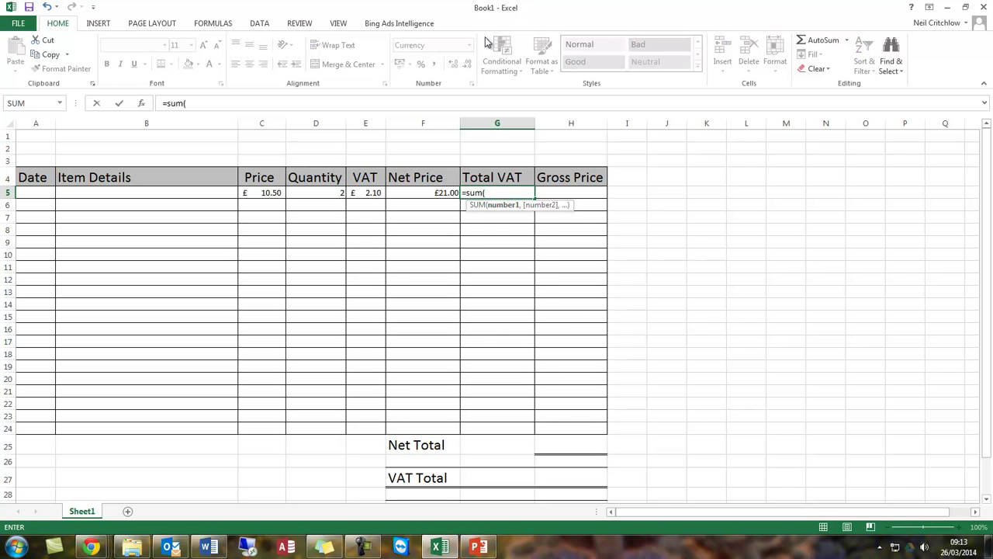
left_click(363, 192)
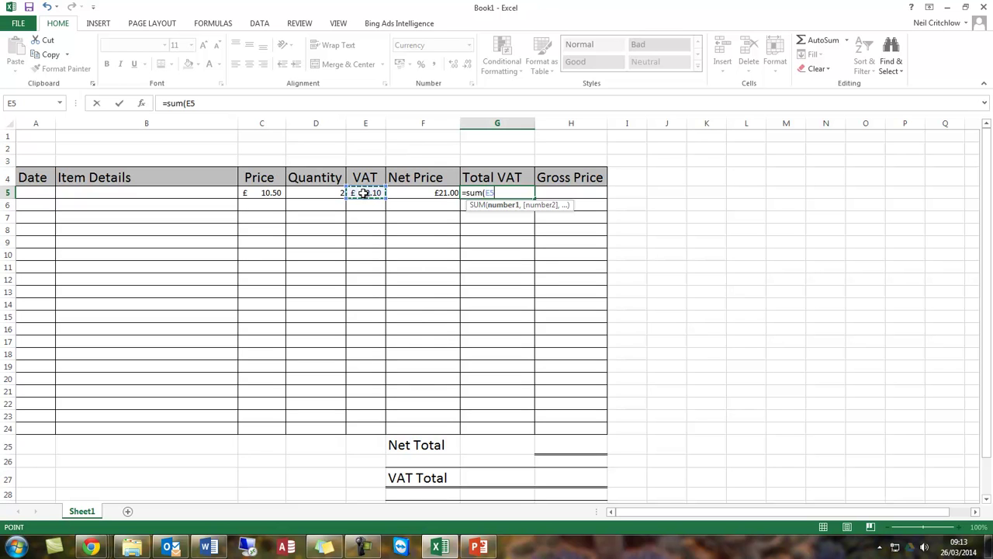
type("*")
left_click(337, 193)
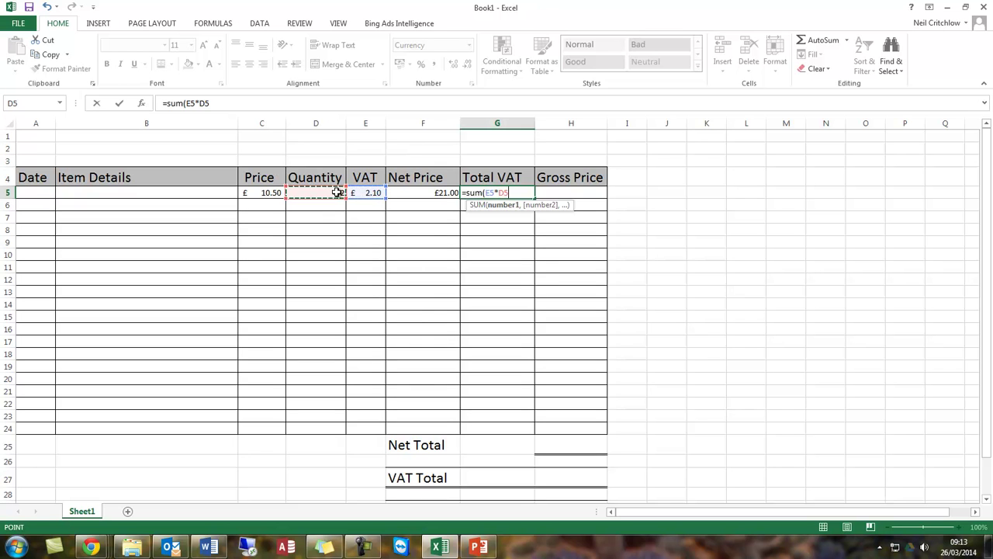
key("Return")
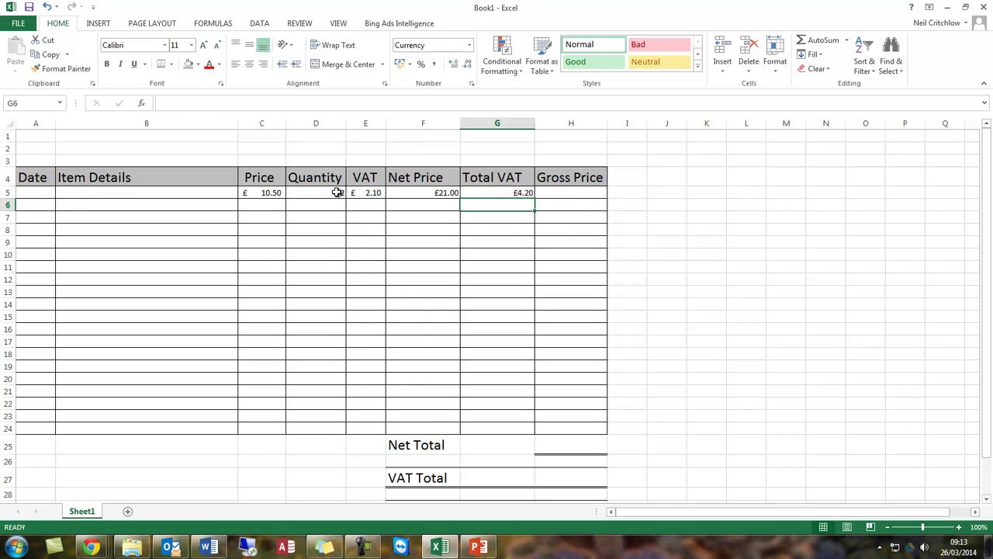
left_click(501, 193)
Enter the formula =SUM(F5+G5) in the Gross Price cell H5 to add net price and total VAT.
left_click(558, 193)
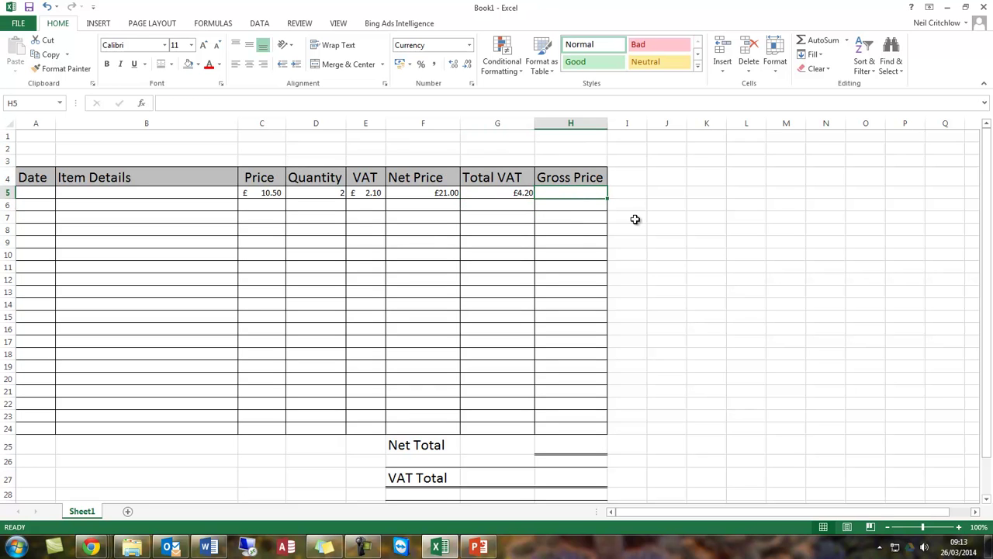
type("=AUM(")
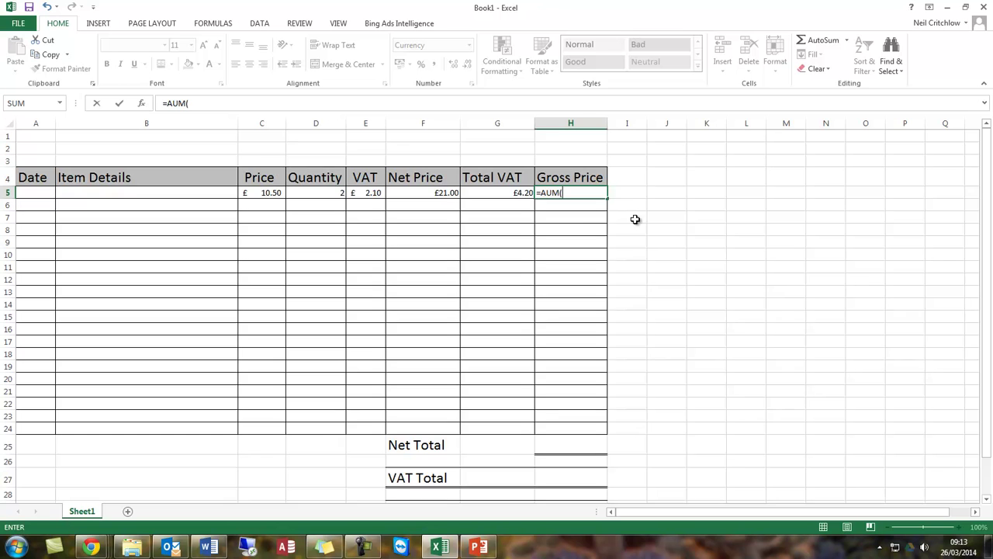
left_click(436, 191)
type("+")
left_click(500, 195)
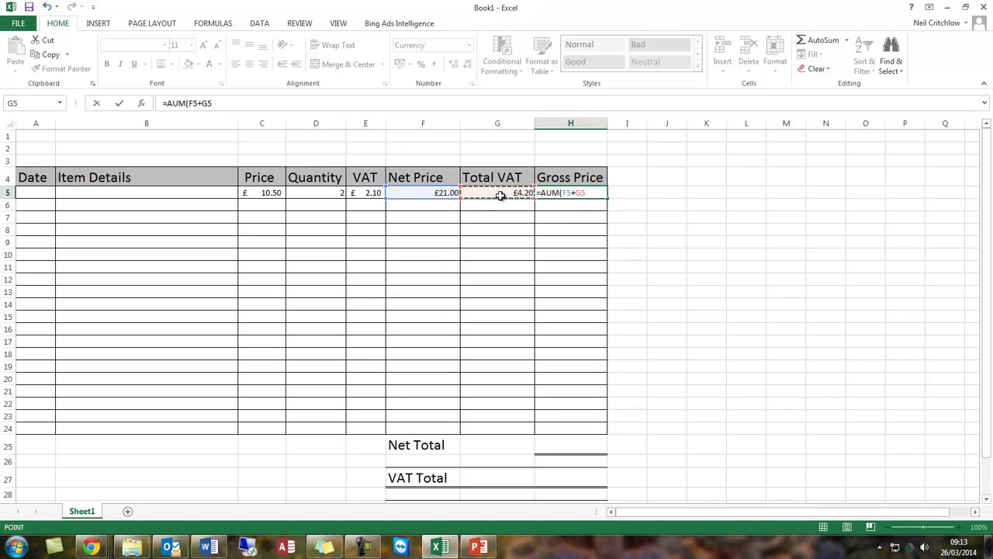
left_click(542, 193)
key("BackSpace")
type("S")
key("Return")
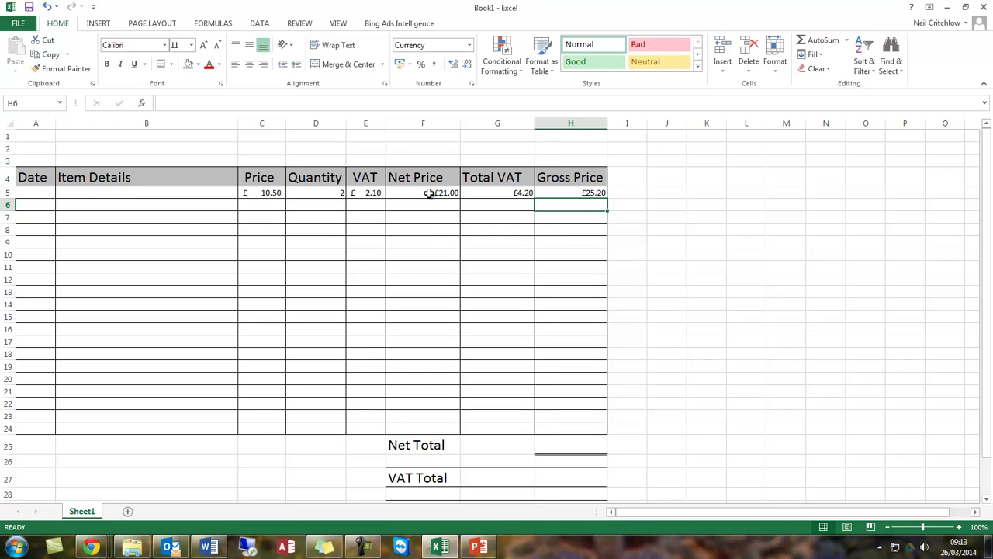
Fill the formulas in E5:H5 down through row 24 of the table.
left_click_drag(375, 193, 595, 432)
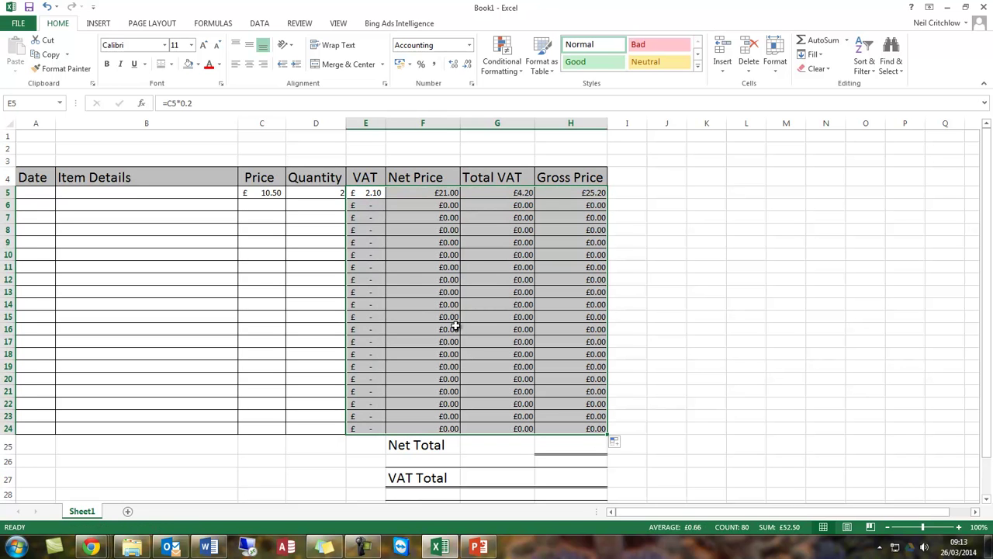
Enter a second sample item with a price of 55 in C6 and a quantity of 1 in D6.
left_click(255, 206)
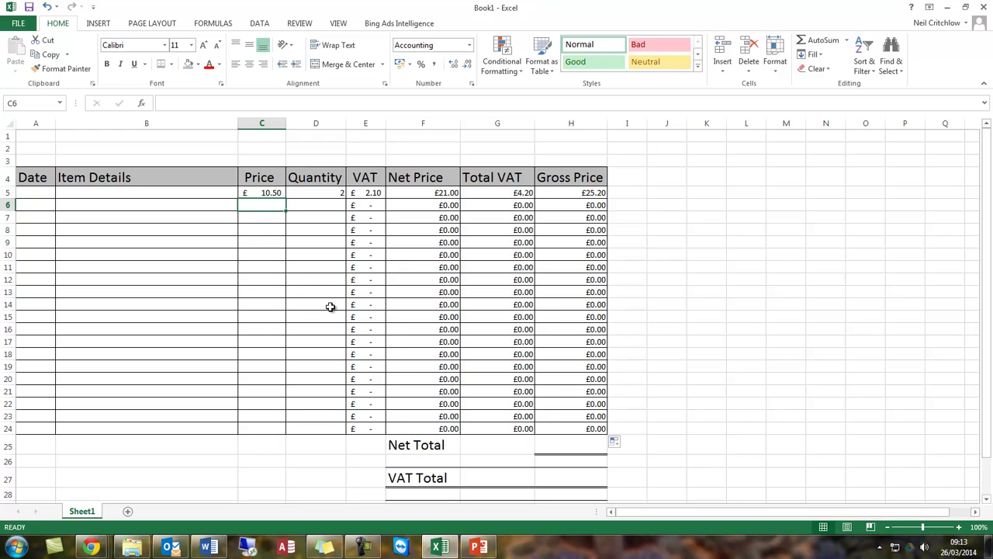
type("55")
key("Return")
key("Up")
key("Right")
type("1")
key("Return")
key("Up")
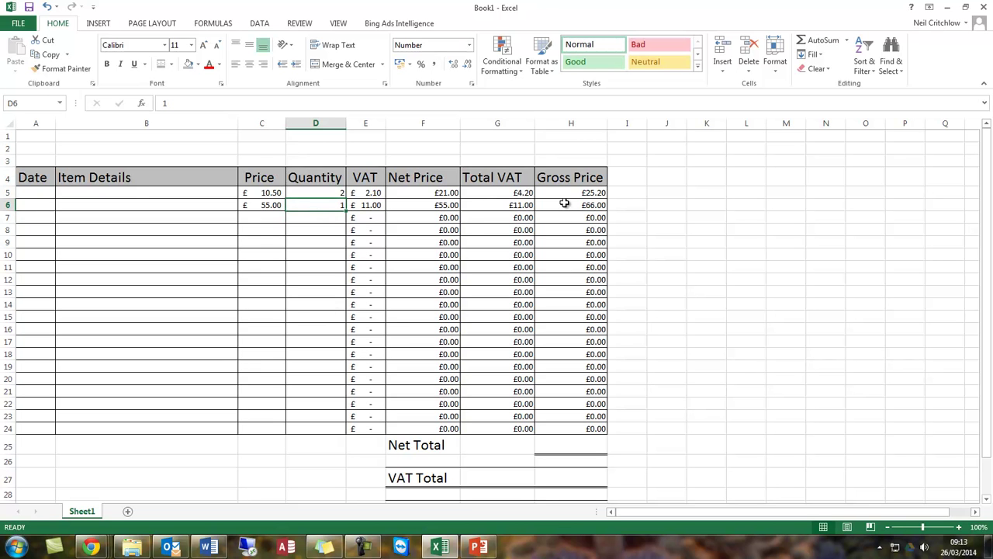
Enter the formula =SUM(F5:F24) in the Net Total cell H25 to add up the Net Price column.
scroll(672, 370, "down", 1)
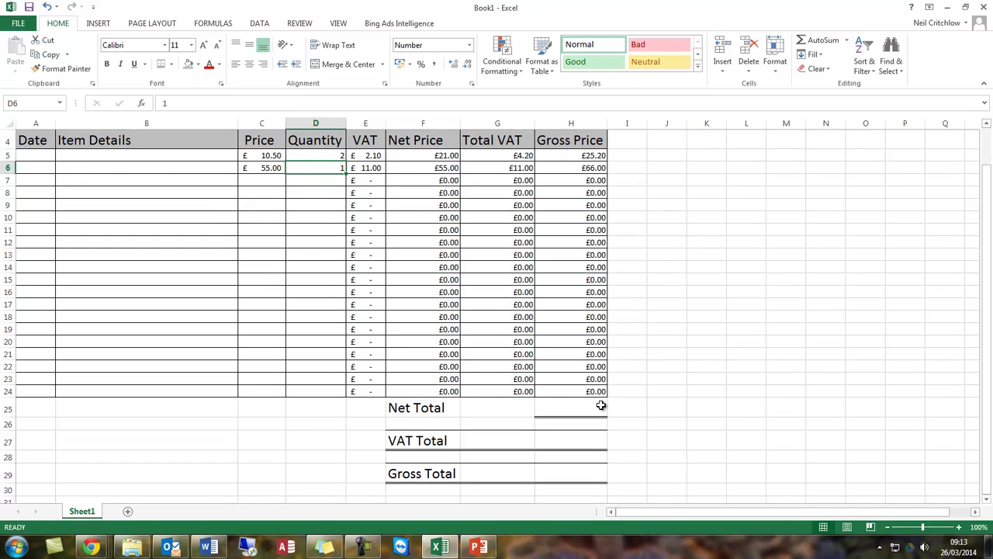
left_click(597, 409)
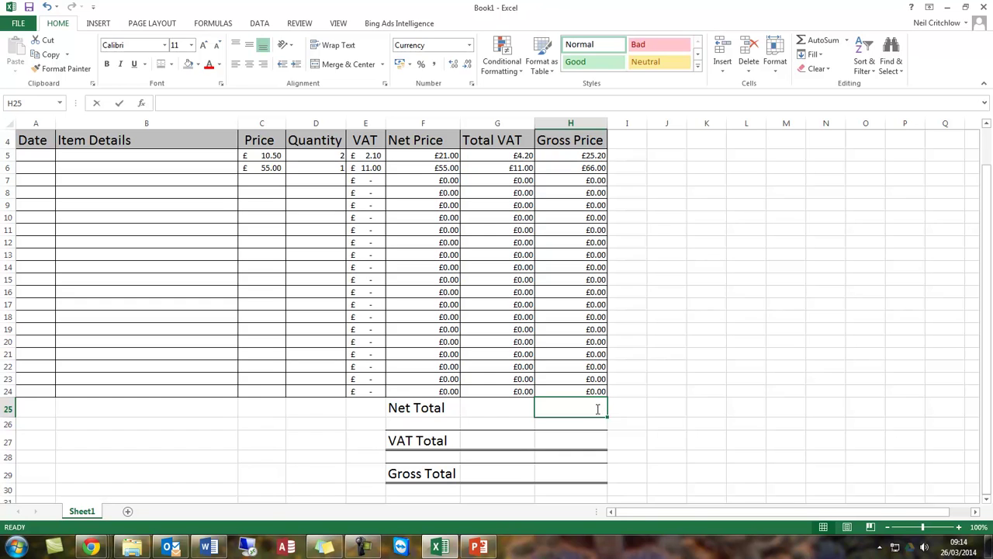
type("=SUM(")
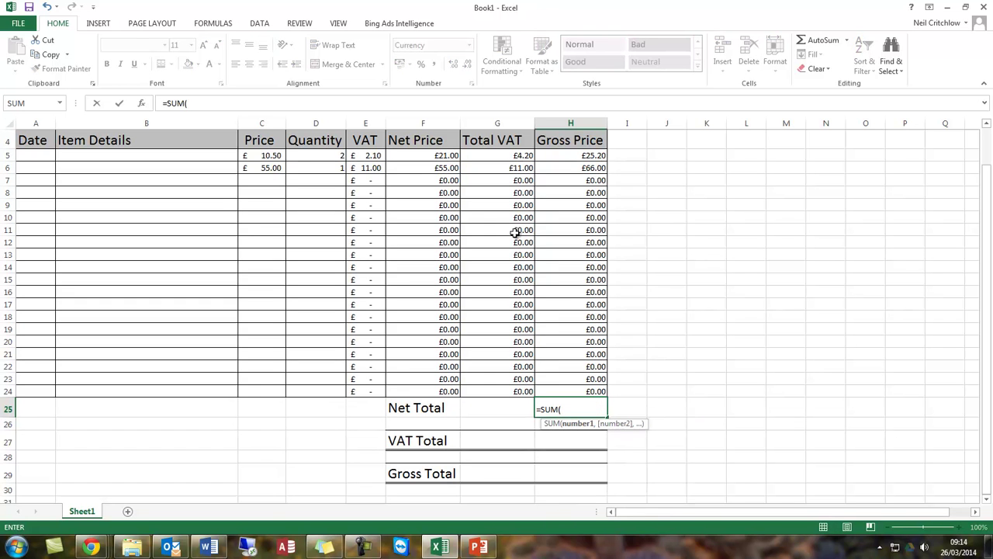
left_click_drag(436, 152, 435, 387)
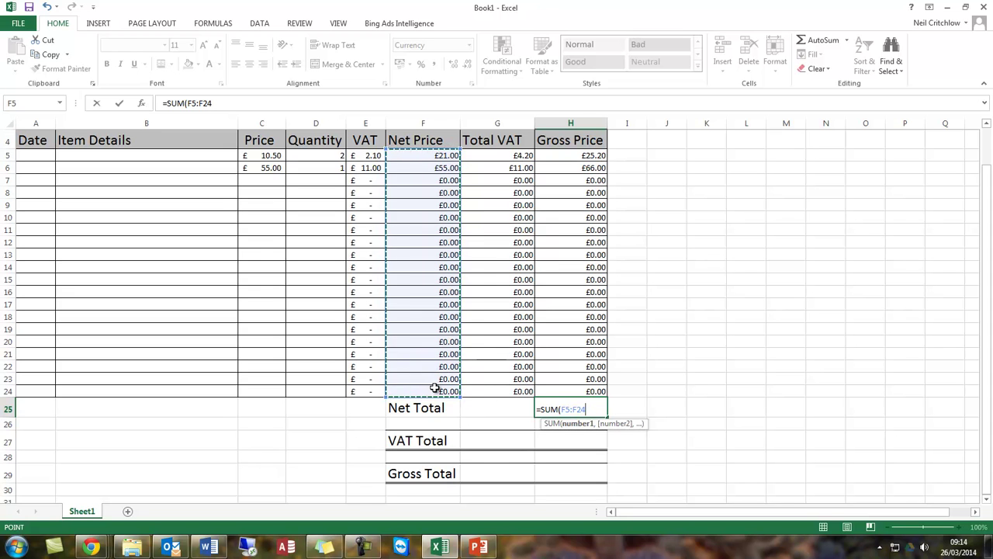
key("Return")
Enter the formula =SUM(G5:G24) in the VAT Total cell H27 to add up the Total VAT column.
key("Down")
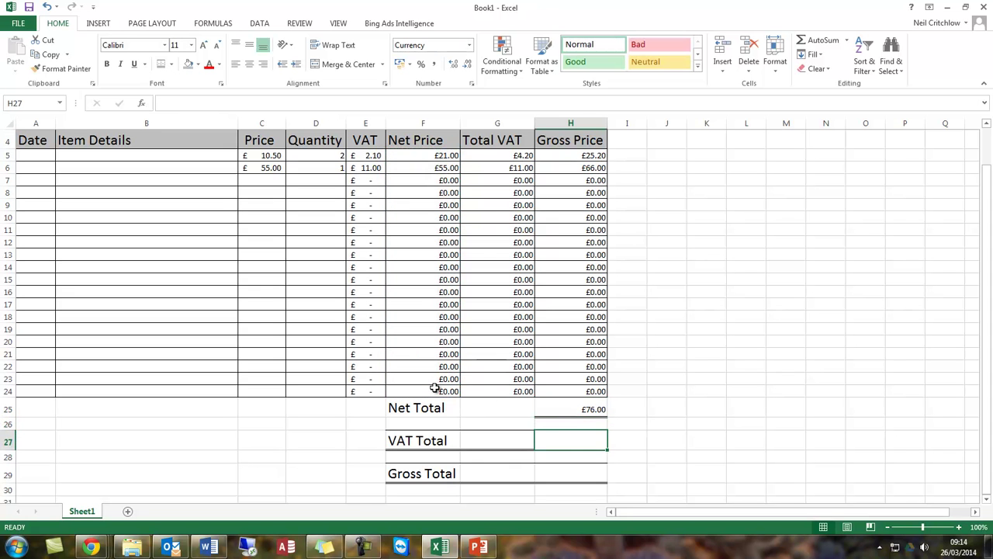
type("=SUM(")
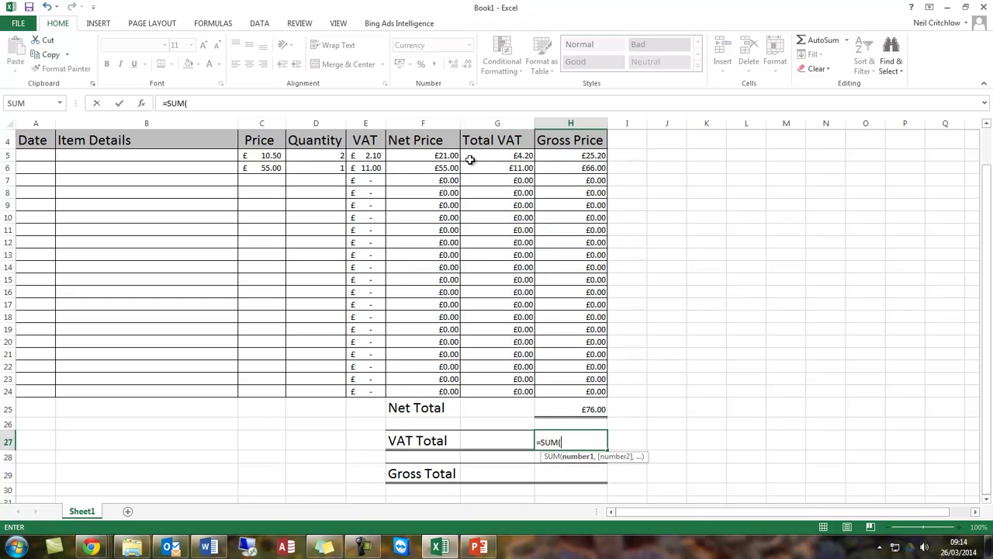
left_click_drag(503, 155, 505, 387)
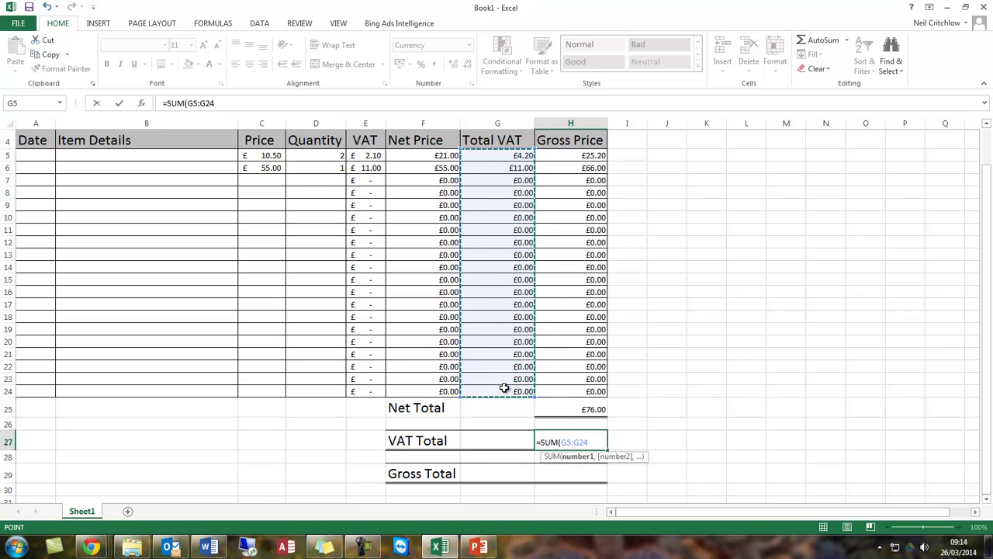
key("Return")
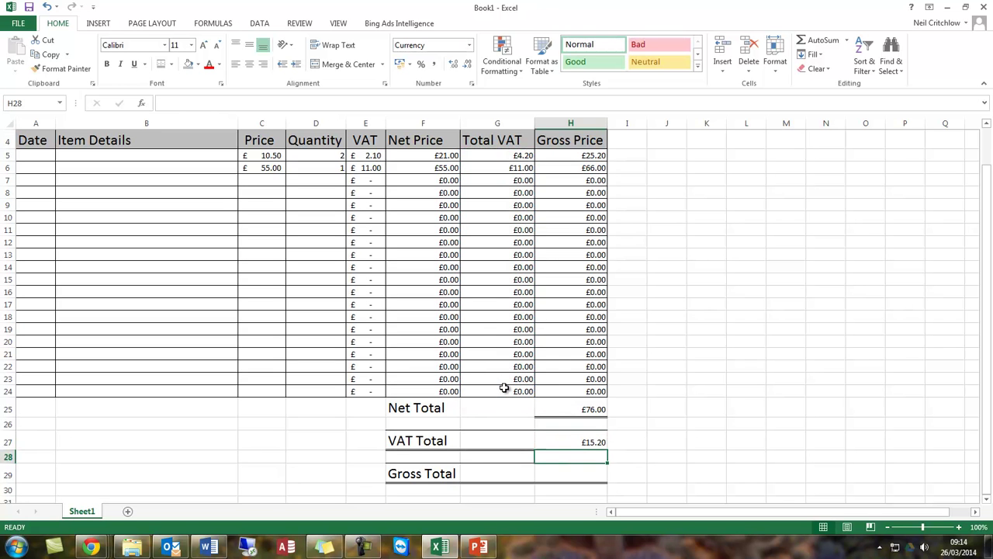
Enter the formula =SUM(H5:H24) in the Gross Total cell H29 to add up the Gross Price column.
left_click(578, 474)
type("=su")
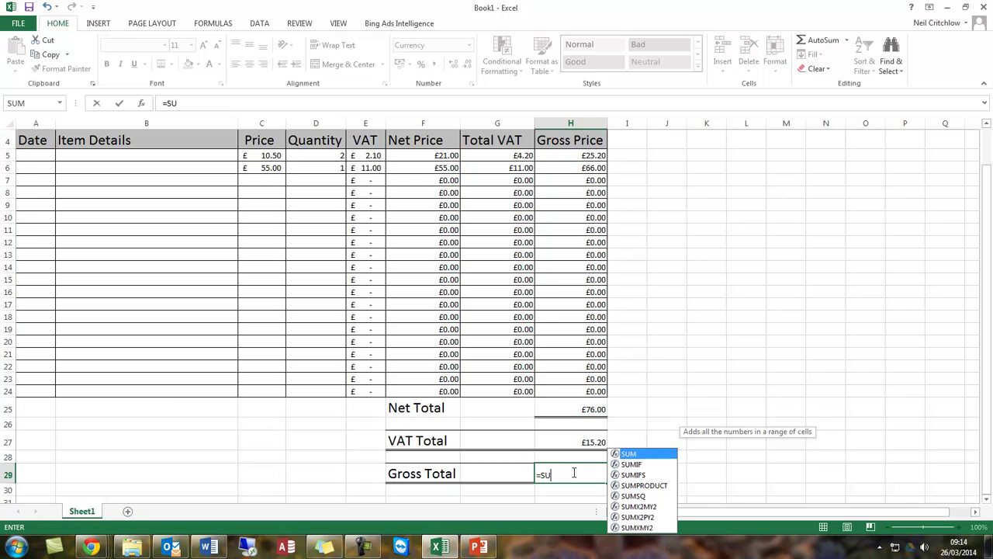
key("Tab")
left_click_drag(598, 157, 590, 391)
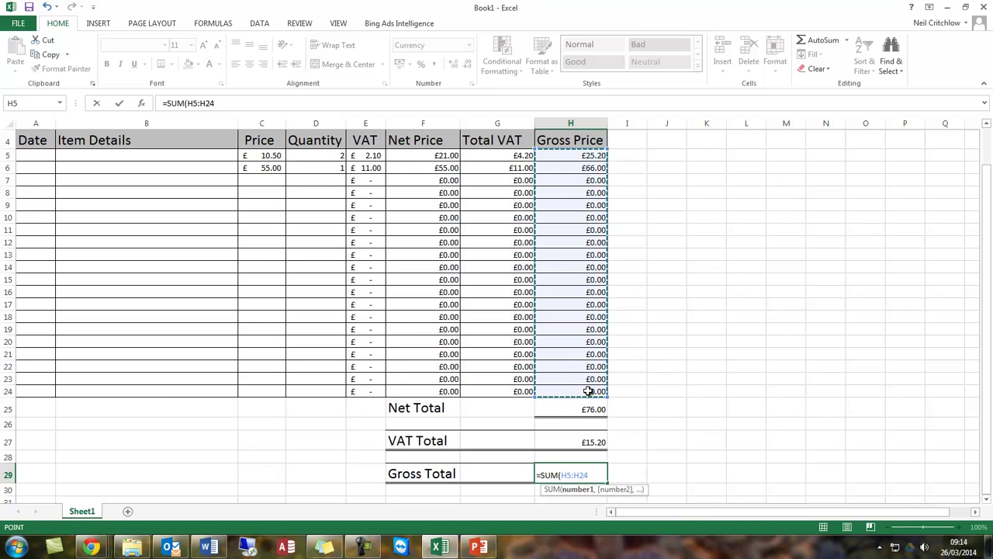
key("Return")
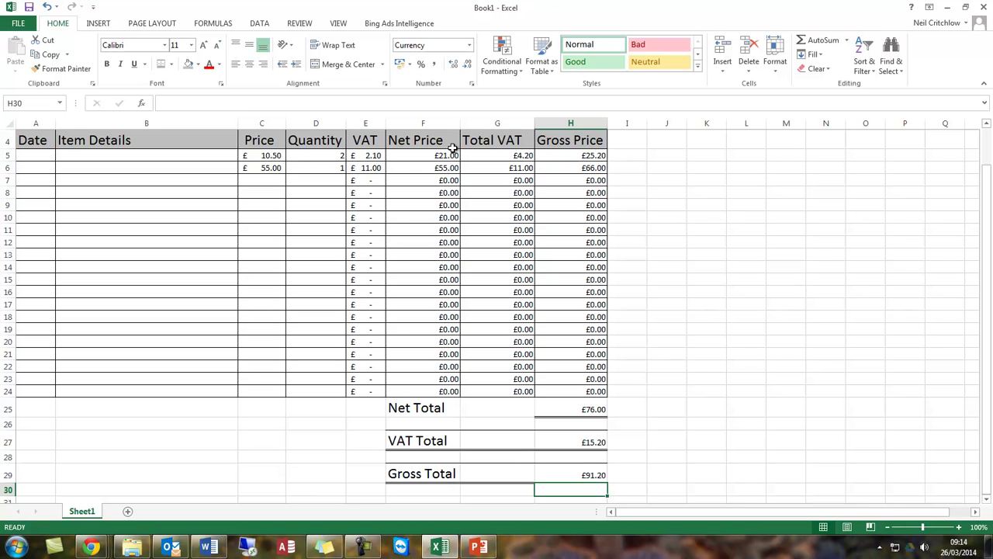
Change the VAT formula in E5 to =IF(C5="","",C5*0.2) and fill it down through E24.
left_click(374, 154)
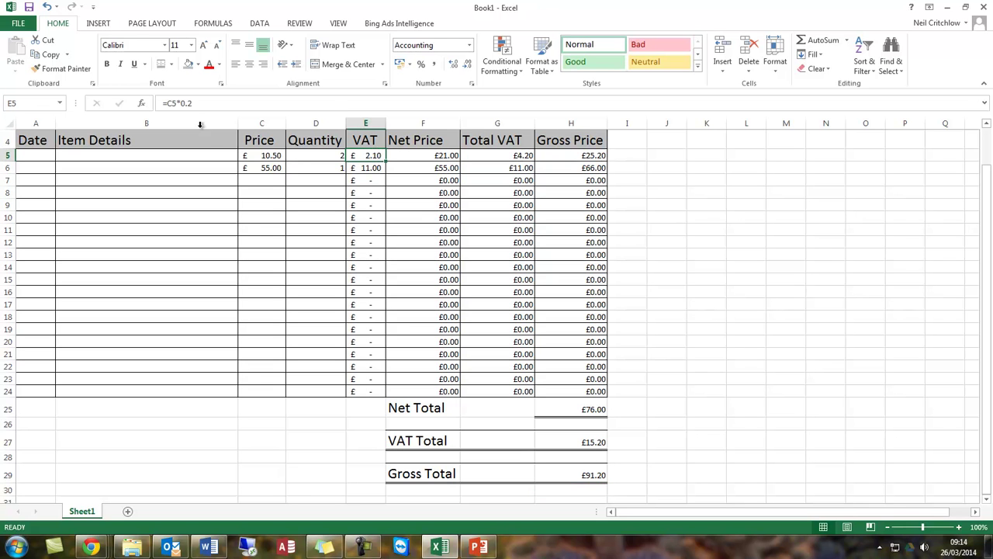
left_click(168, 102)
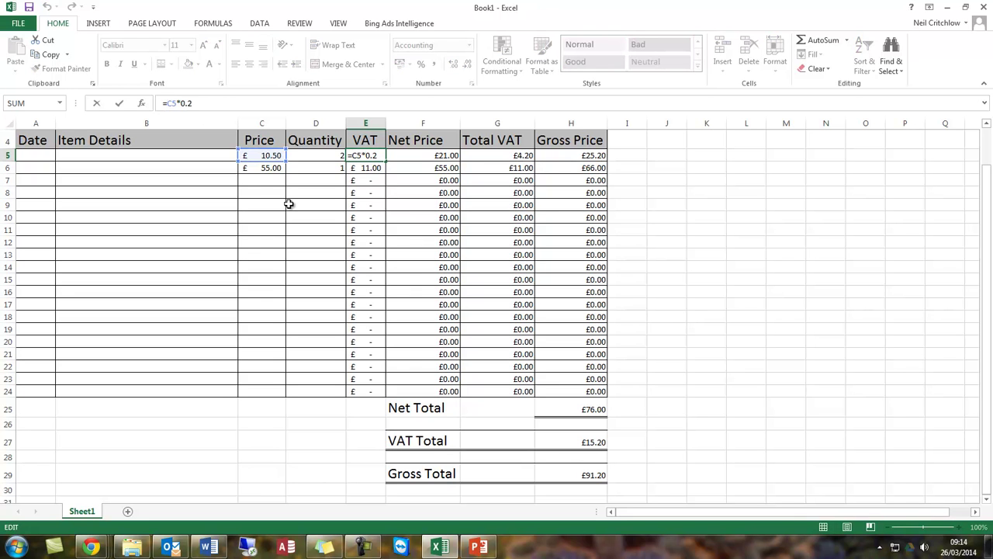
type("IF(")
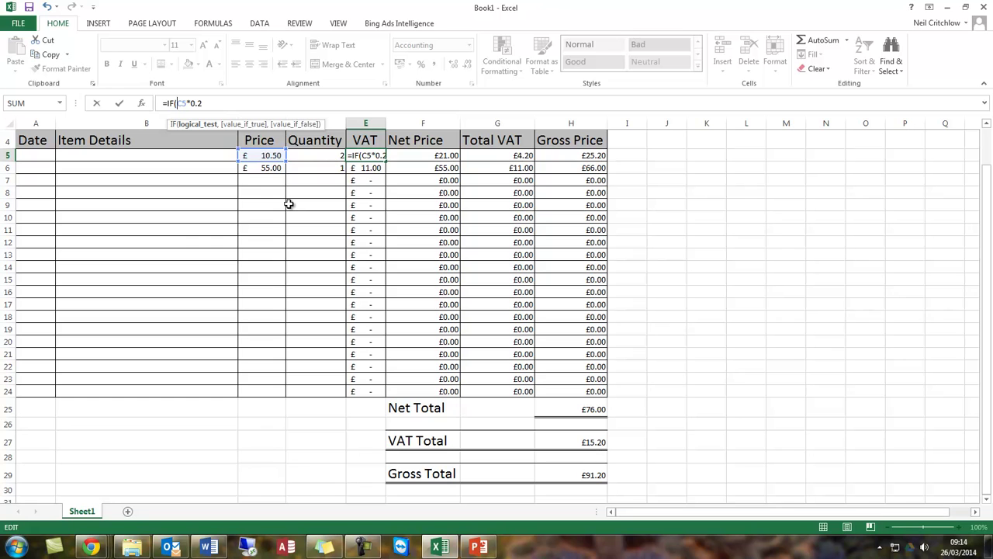
type("C5=")
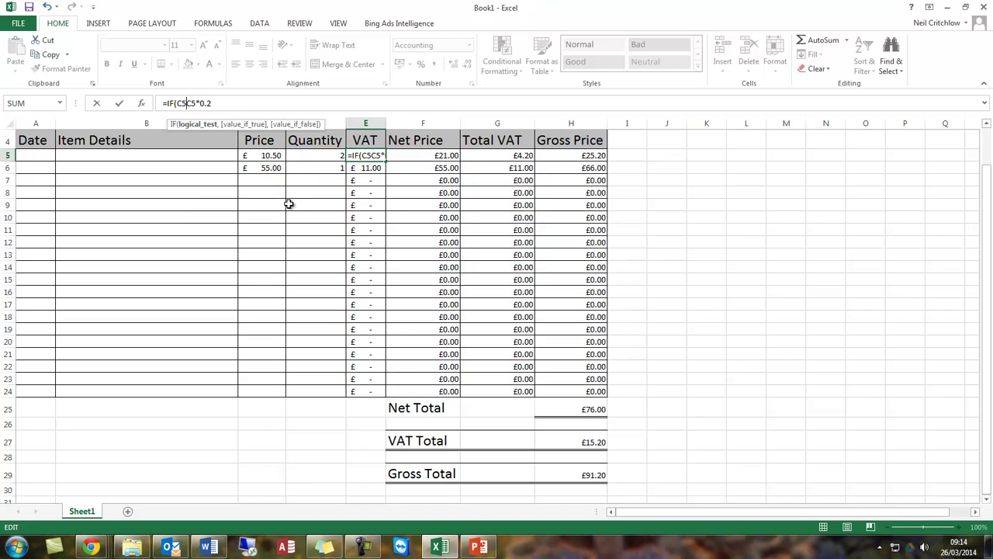
type("\"\",\"\"")
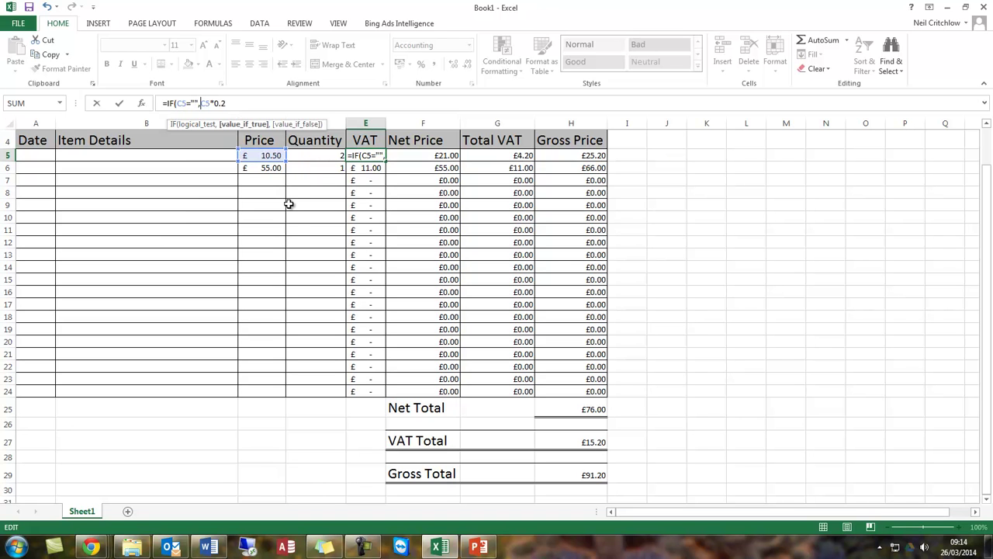
type(",")
key("Return")
key("Up")
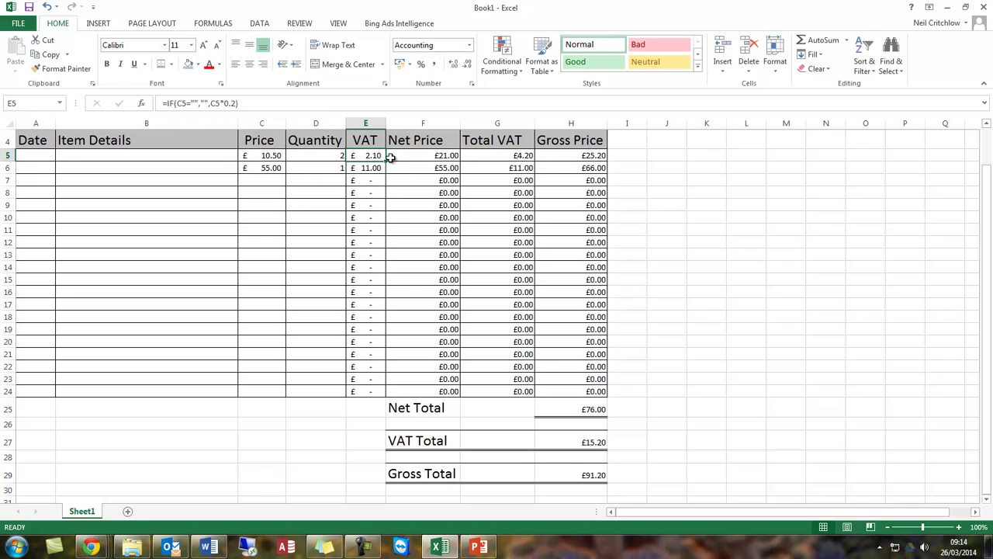
left_click_drag(386, 161, 382, 394)
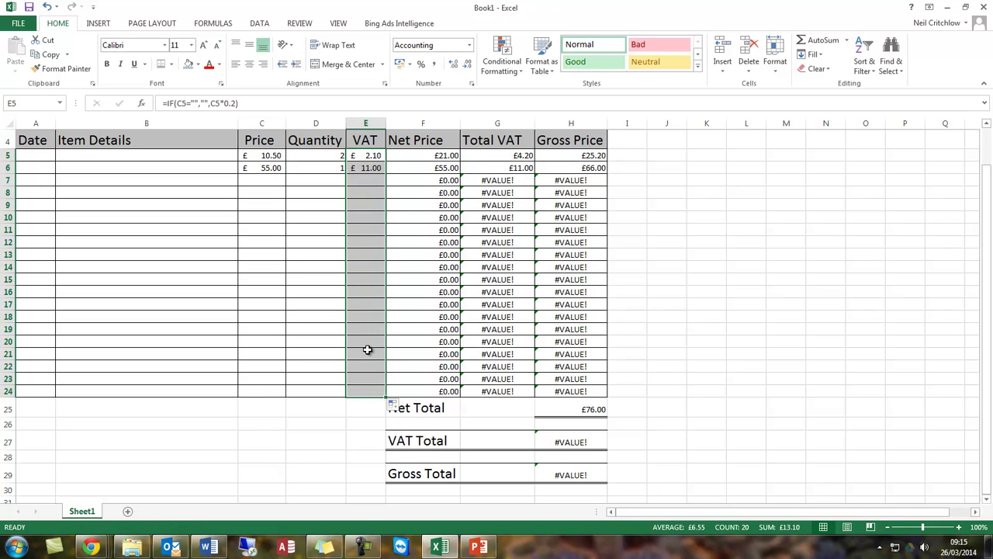
Change the Net Price formula in F5 to =IF(C5="","",SUM(C5*D5)) and fill it down through F24.
left_click(423, 154)
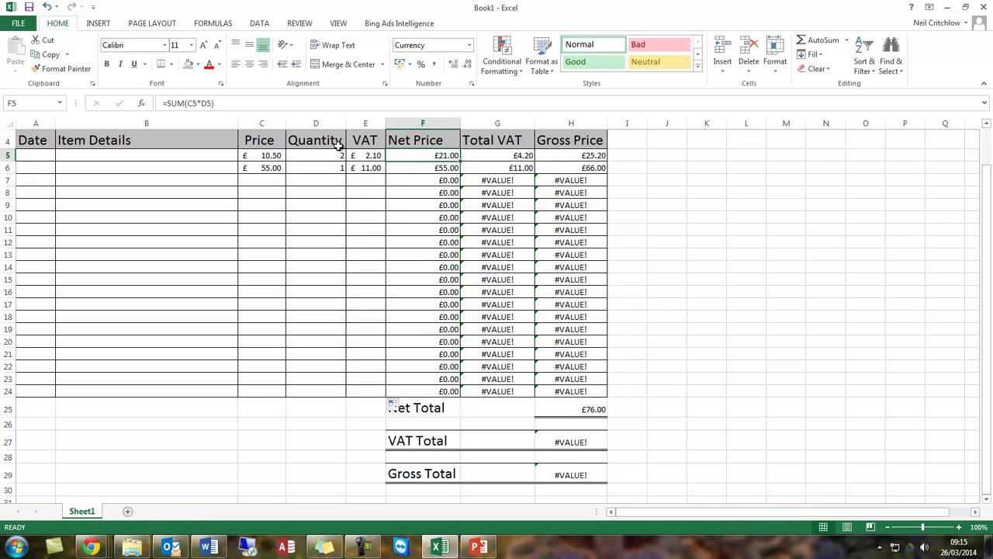
left_click(166, 103)
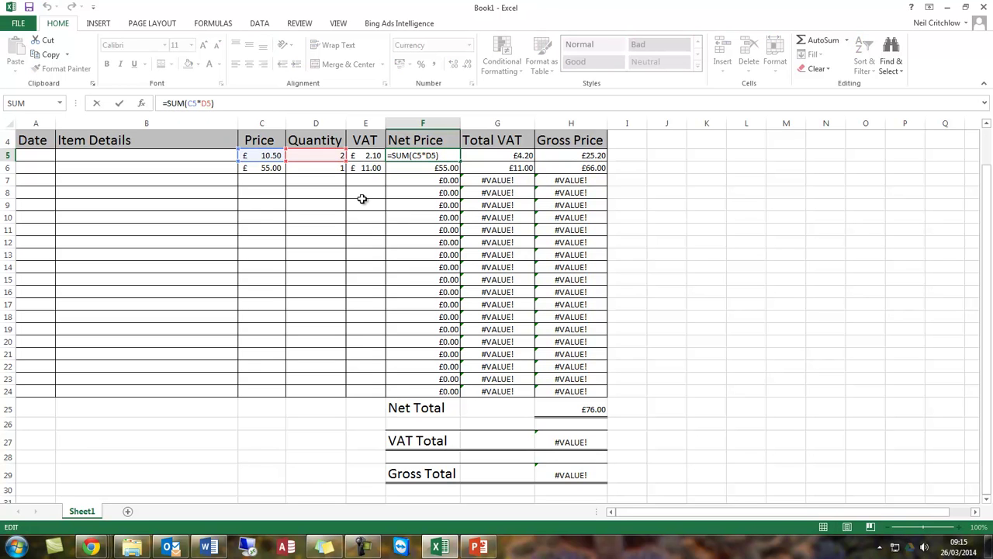
type("IF")
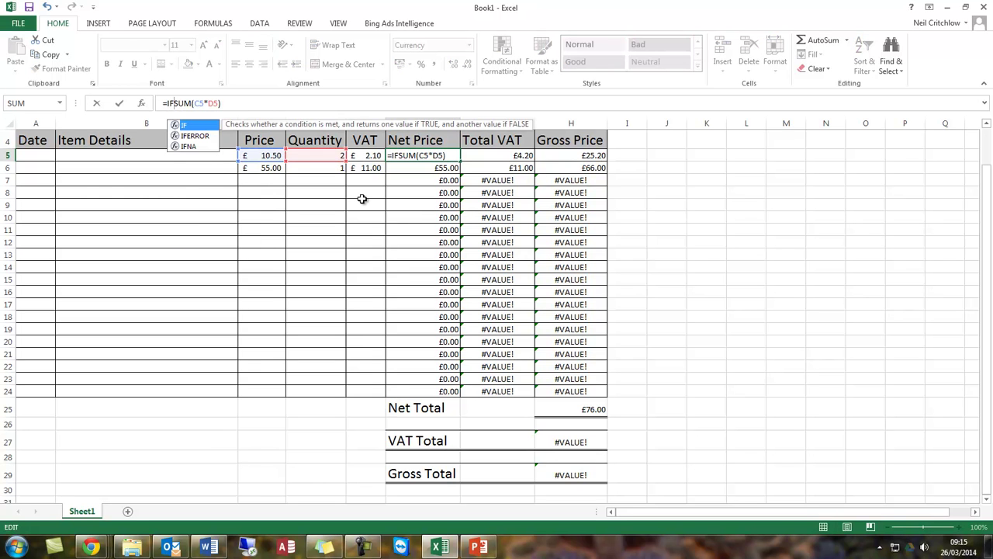
type("(")
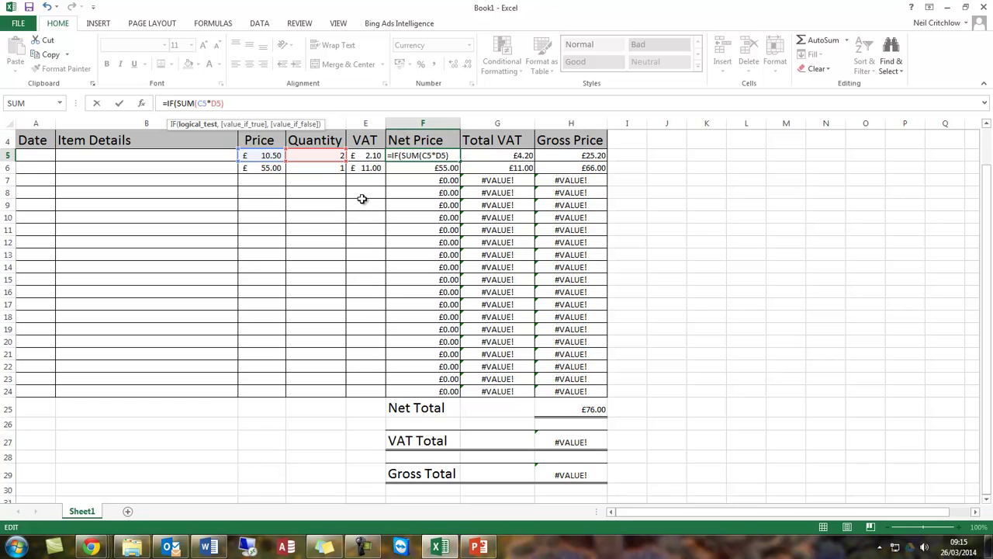
type("C5=\"\"")
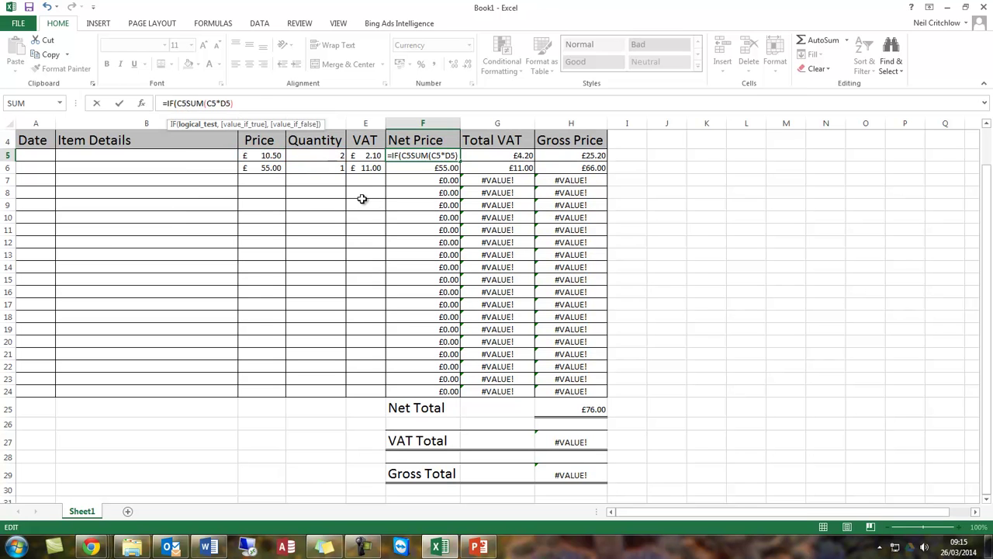
type(",\"\",")
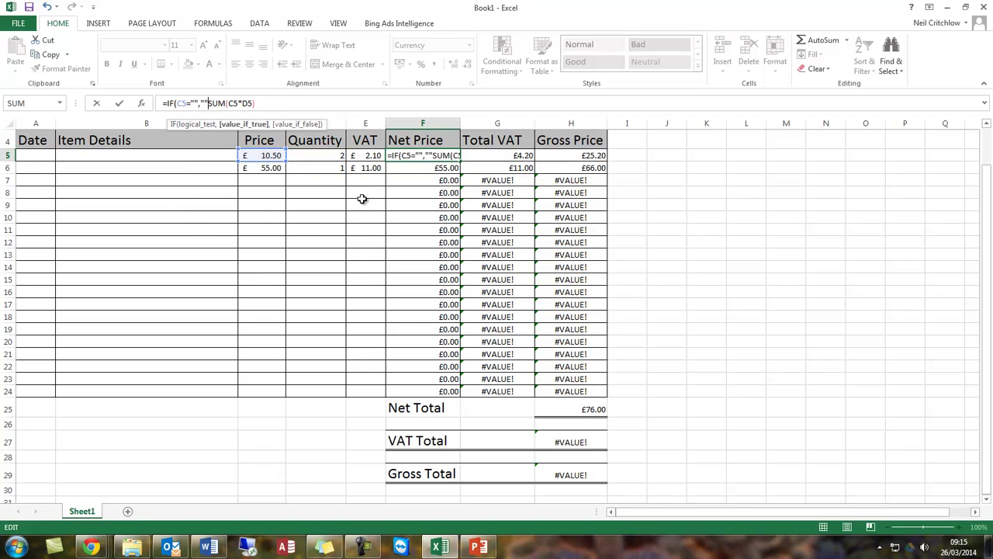
key("Return")
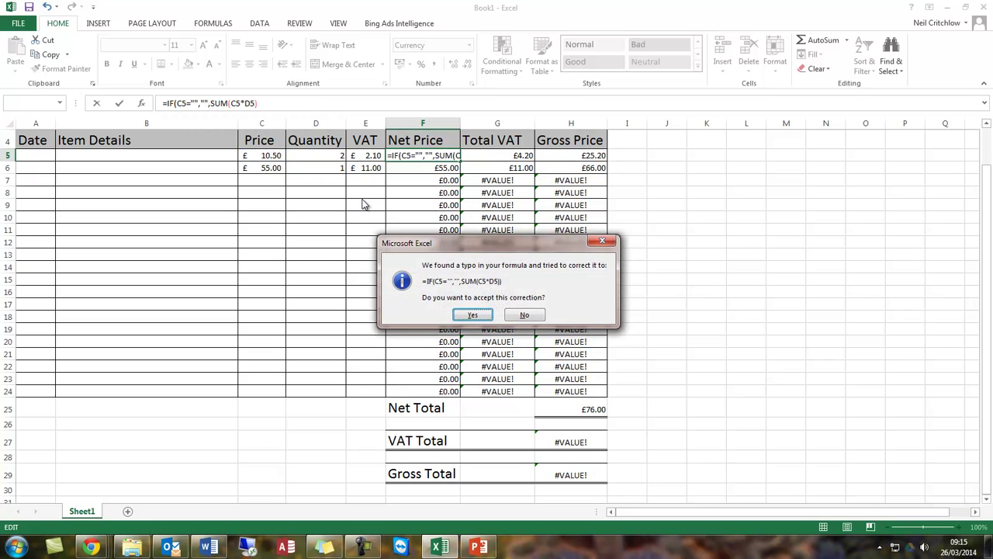
key("Return")
left_click(437, 156)
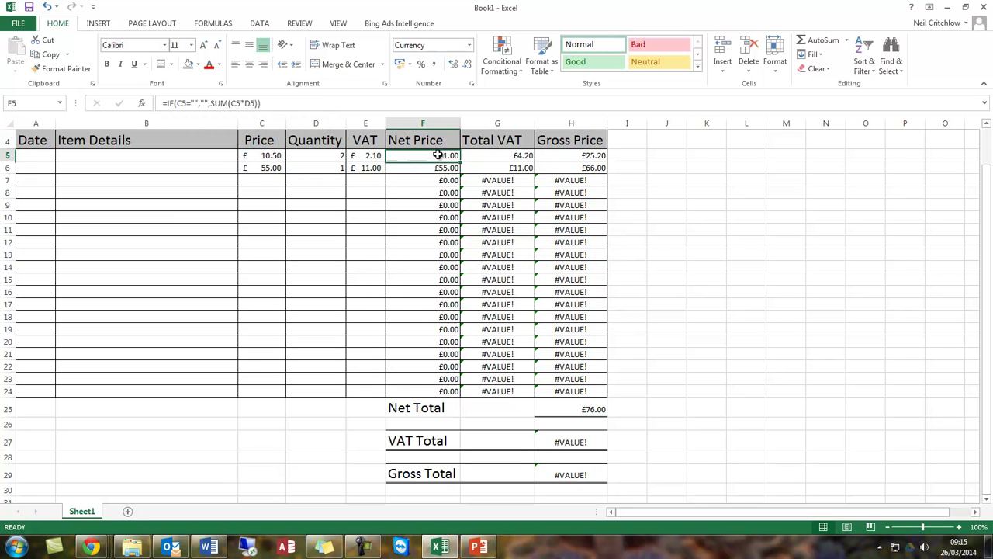
left_click_drag(459, 162, 454, 394)
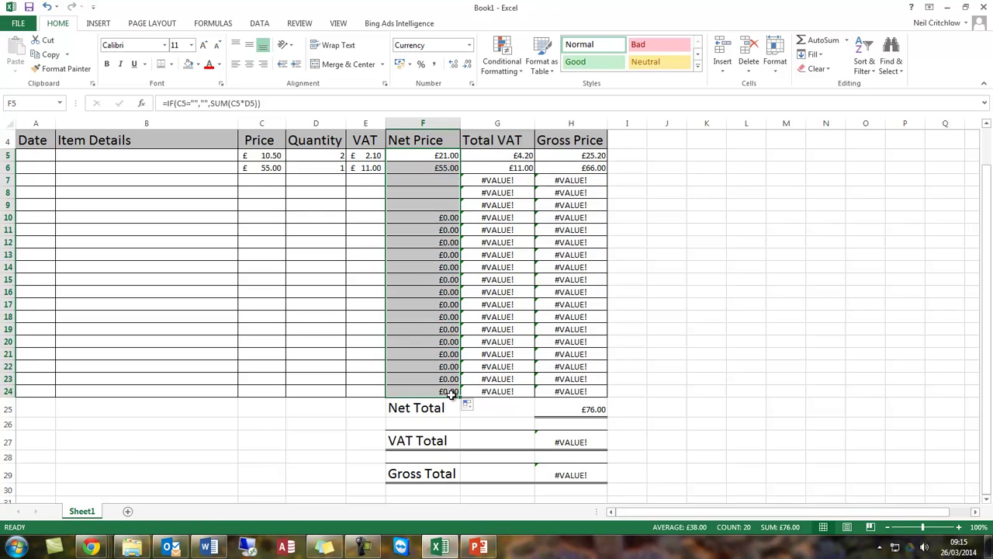
Wrap the Total VAT formula in G5 with a blank check on E5, entering =SUM(E5="","",SUM(E5*D5)).
left_click(524, 154)
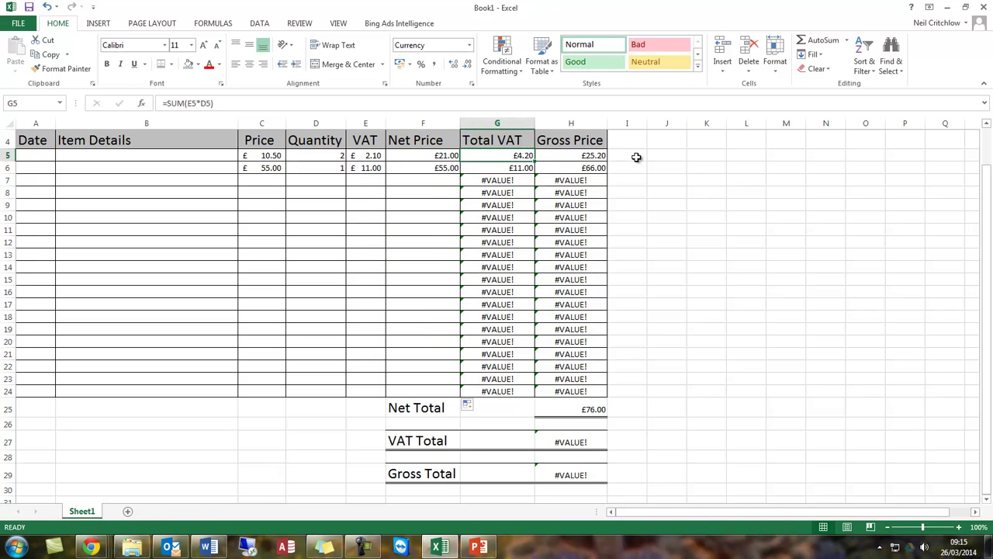
left_click(167, 103)
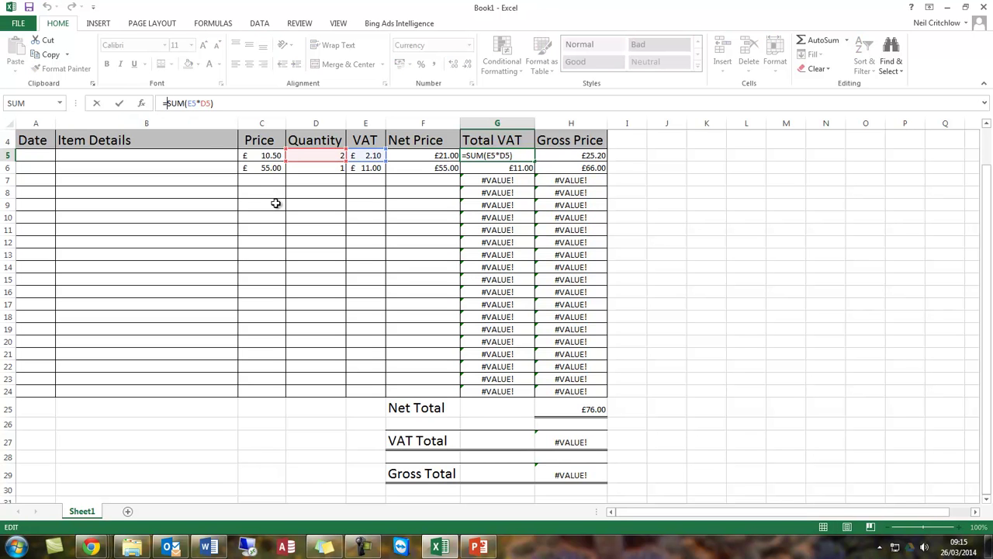
type("SUM(")
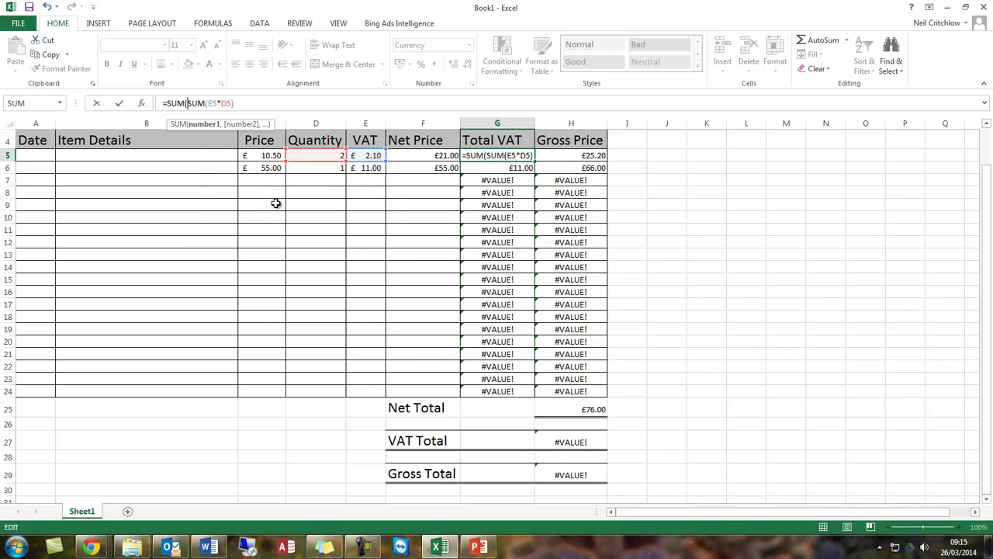
type("E")
type("5=\"\"")
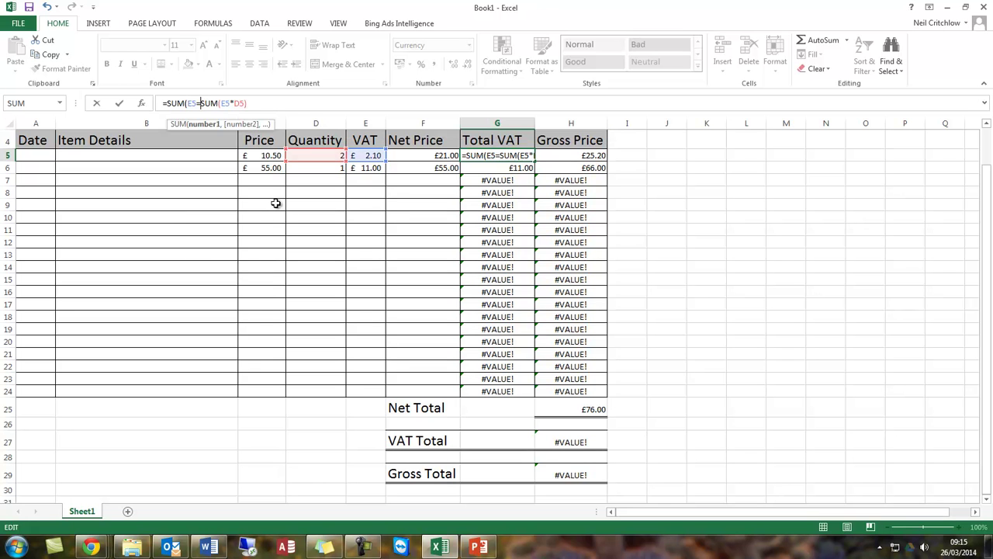
type(",\"\",")
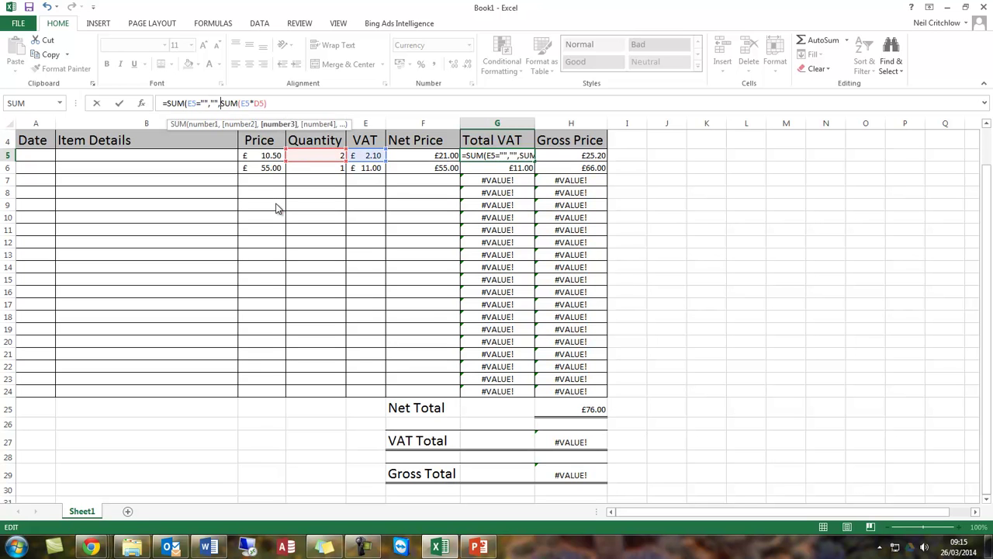
key("Return")
key("Return")
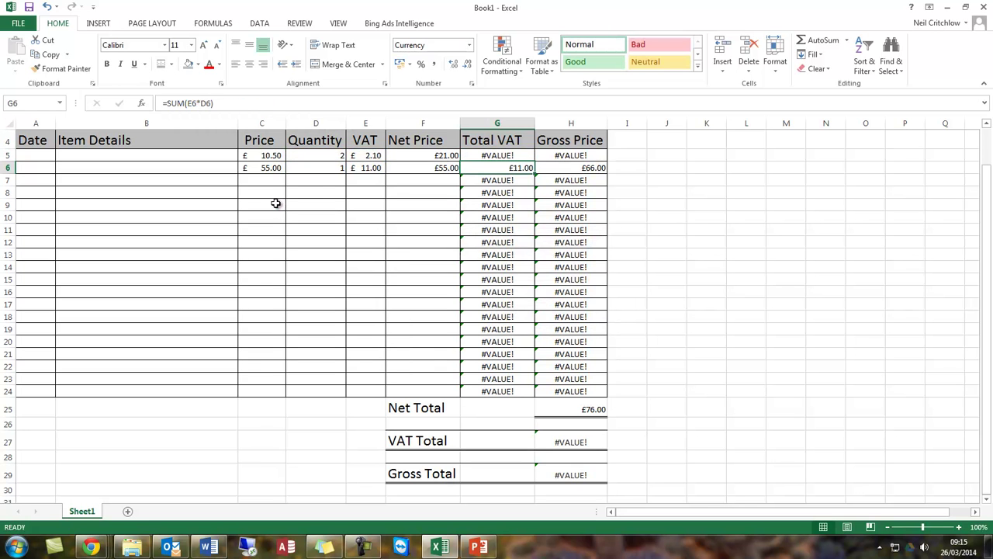
Correct the Total VAT formula in G5 to =IF(E5="","",SUM(E5*D5)) and fill it down through G24.
left_click(492, 156)
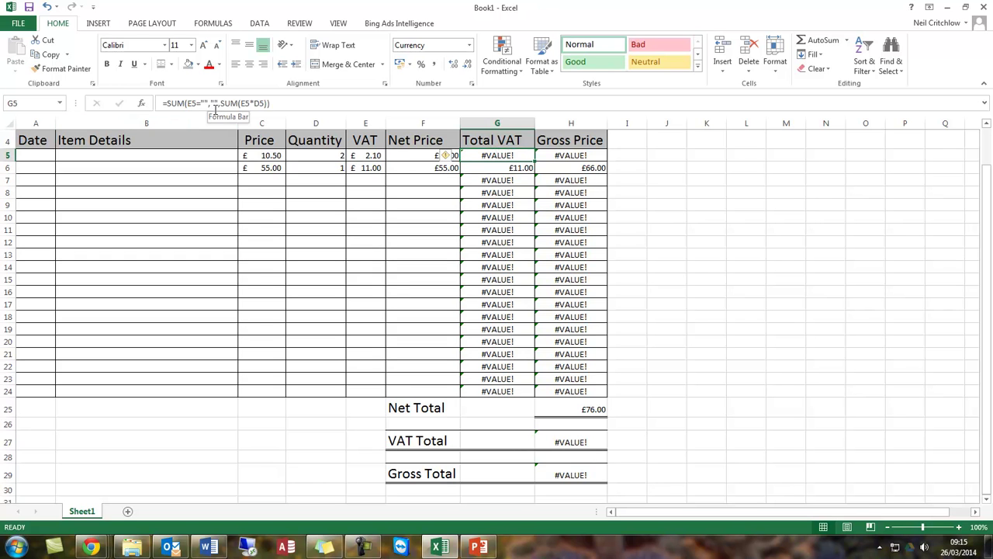
left_click(184, 104)
key("BackSpace")
key("BackSpace")
key("BackSpace")
type("IF")
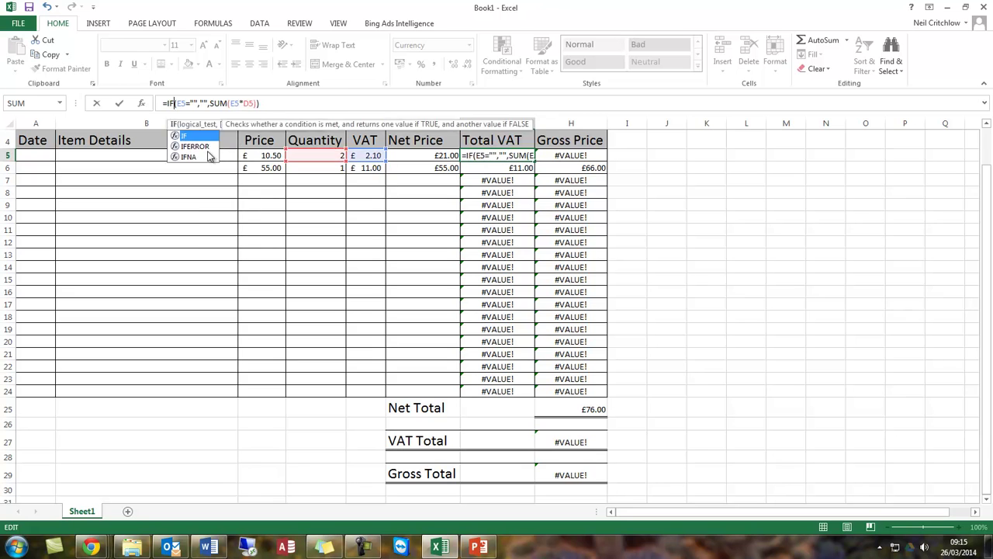
key("Return")
key("Up")
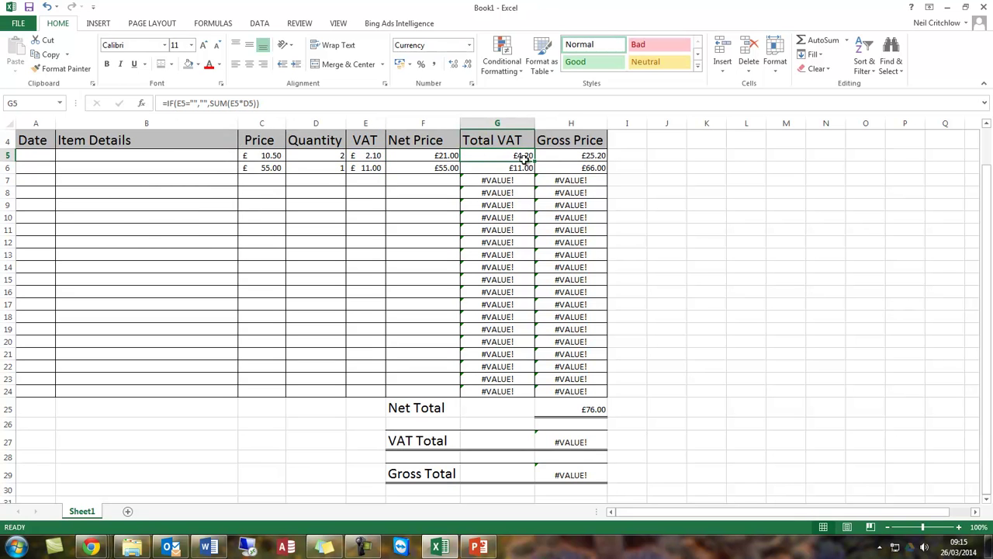
left_click_drag(535, 161, 528, 395)
Change the Gross Price formula in H5 to =IF(F5="","",SUM(F5+G5)) and fill it down through H24.
left_click(599, 158)
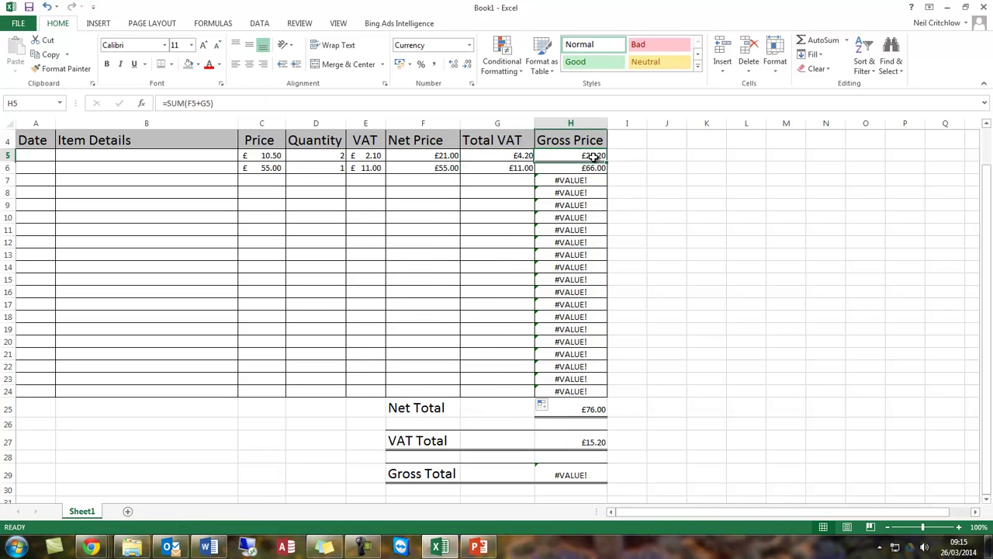
left_click(166, 103)
type("IF(")
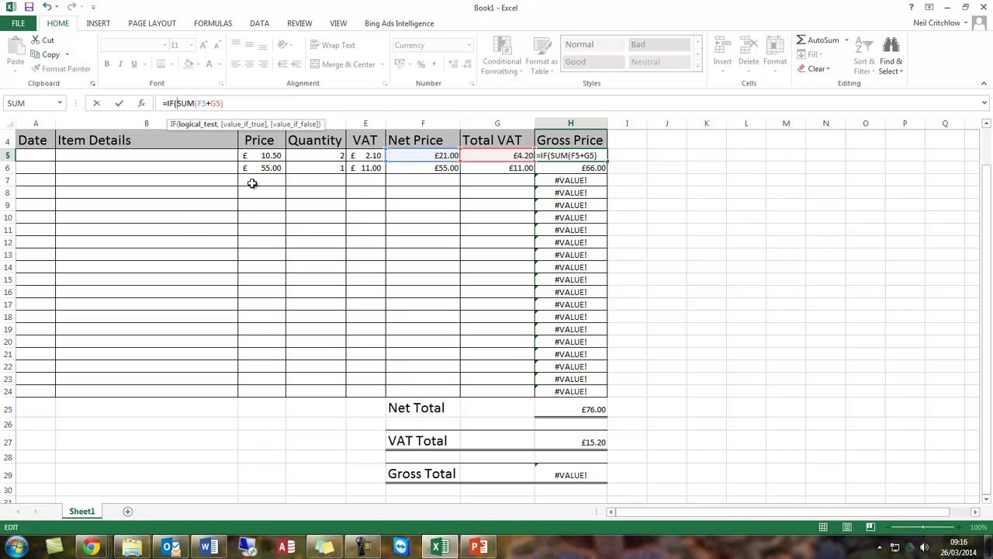
type("F5=\"\"")
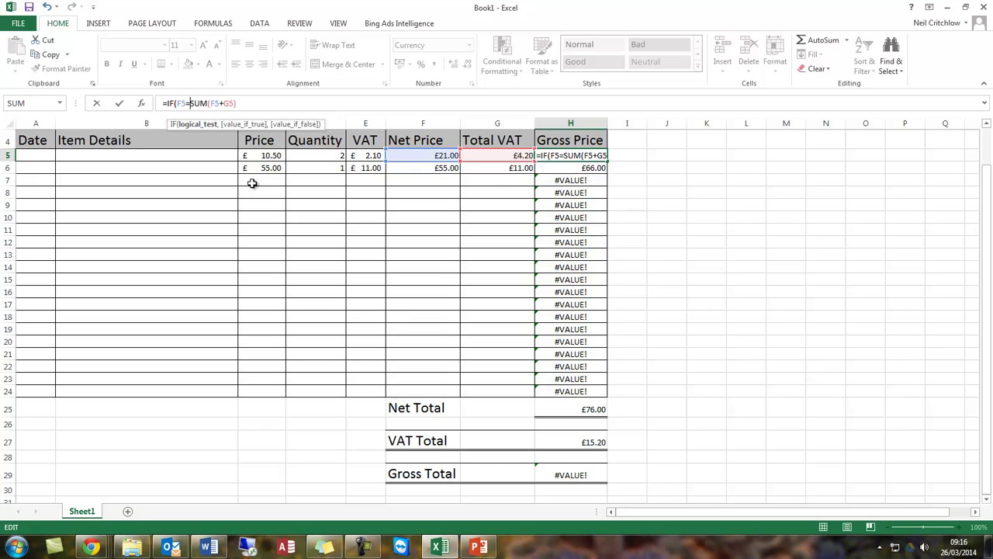
type(",\"\",")
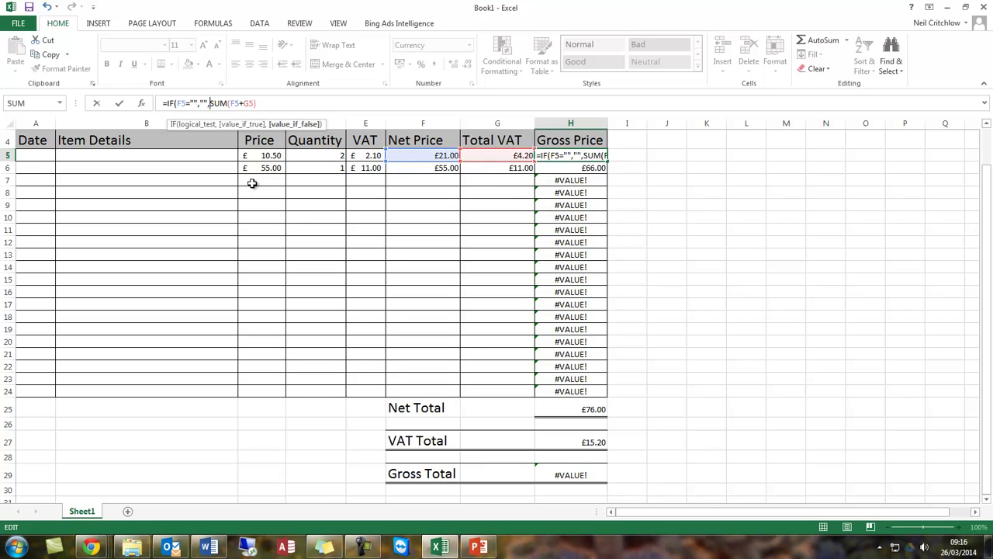
key("Return")
key("Return")
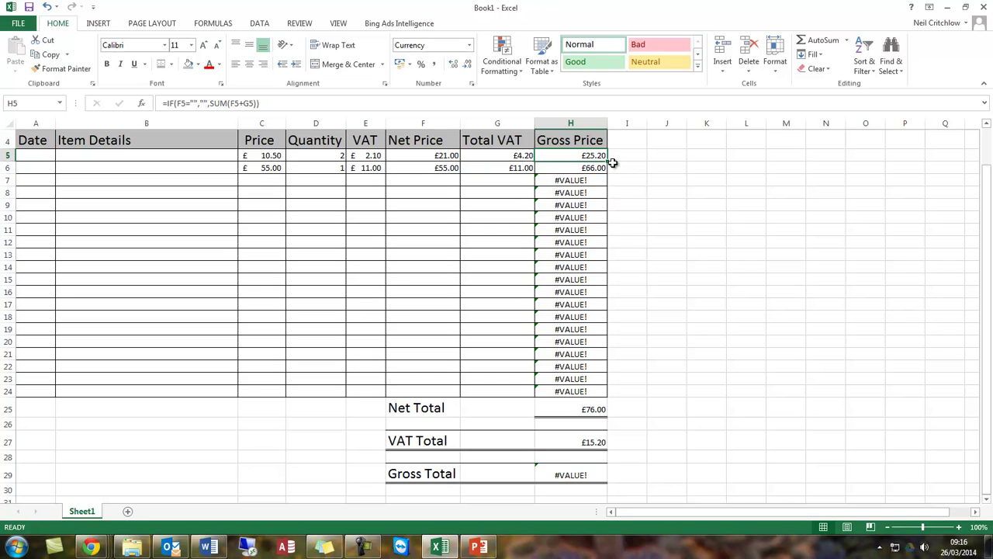
left_click_drag(609, 162, 597, 394)
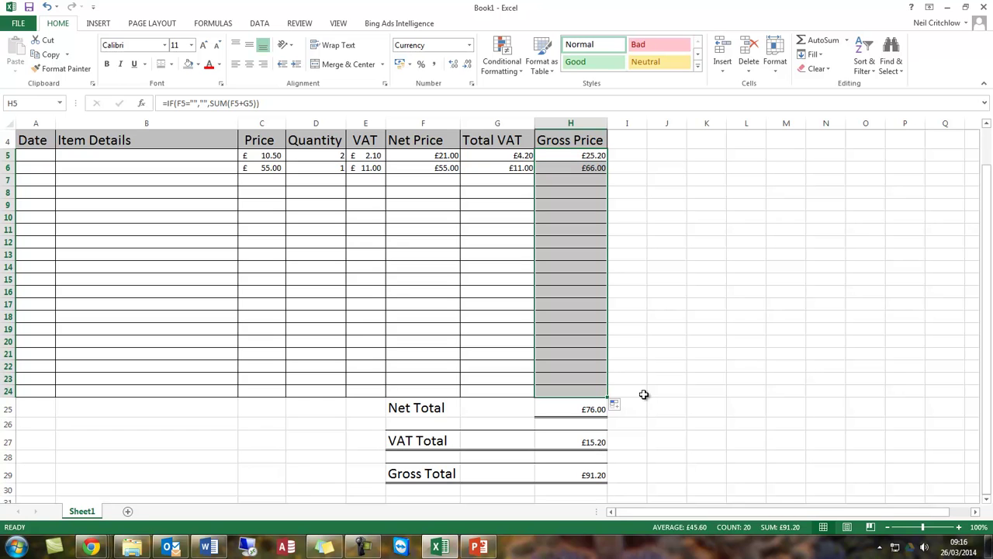